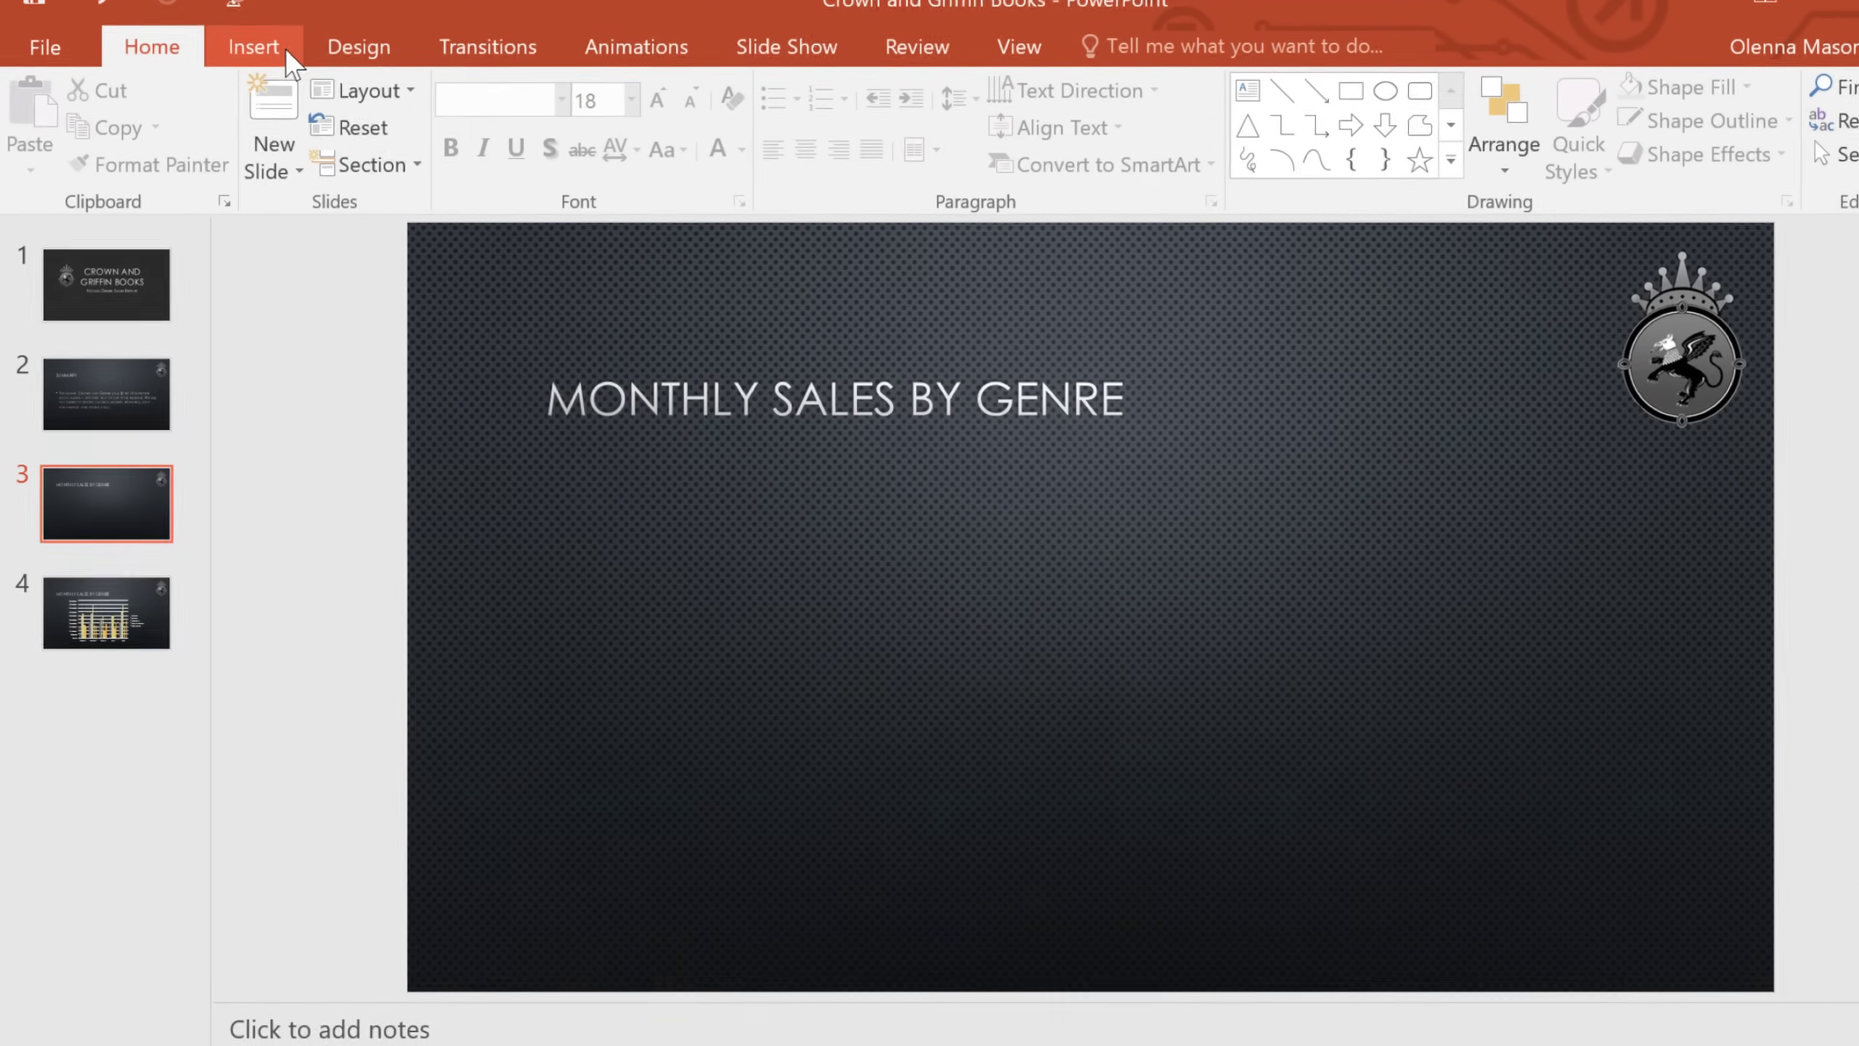
- Insert a blank 6×6 table on slide 3
click(273, 56)
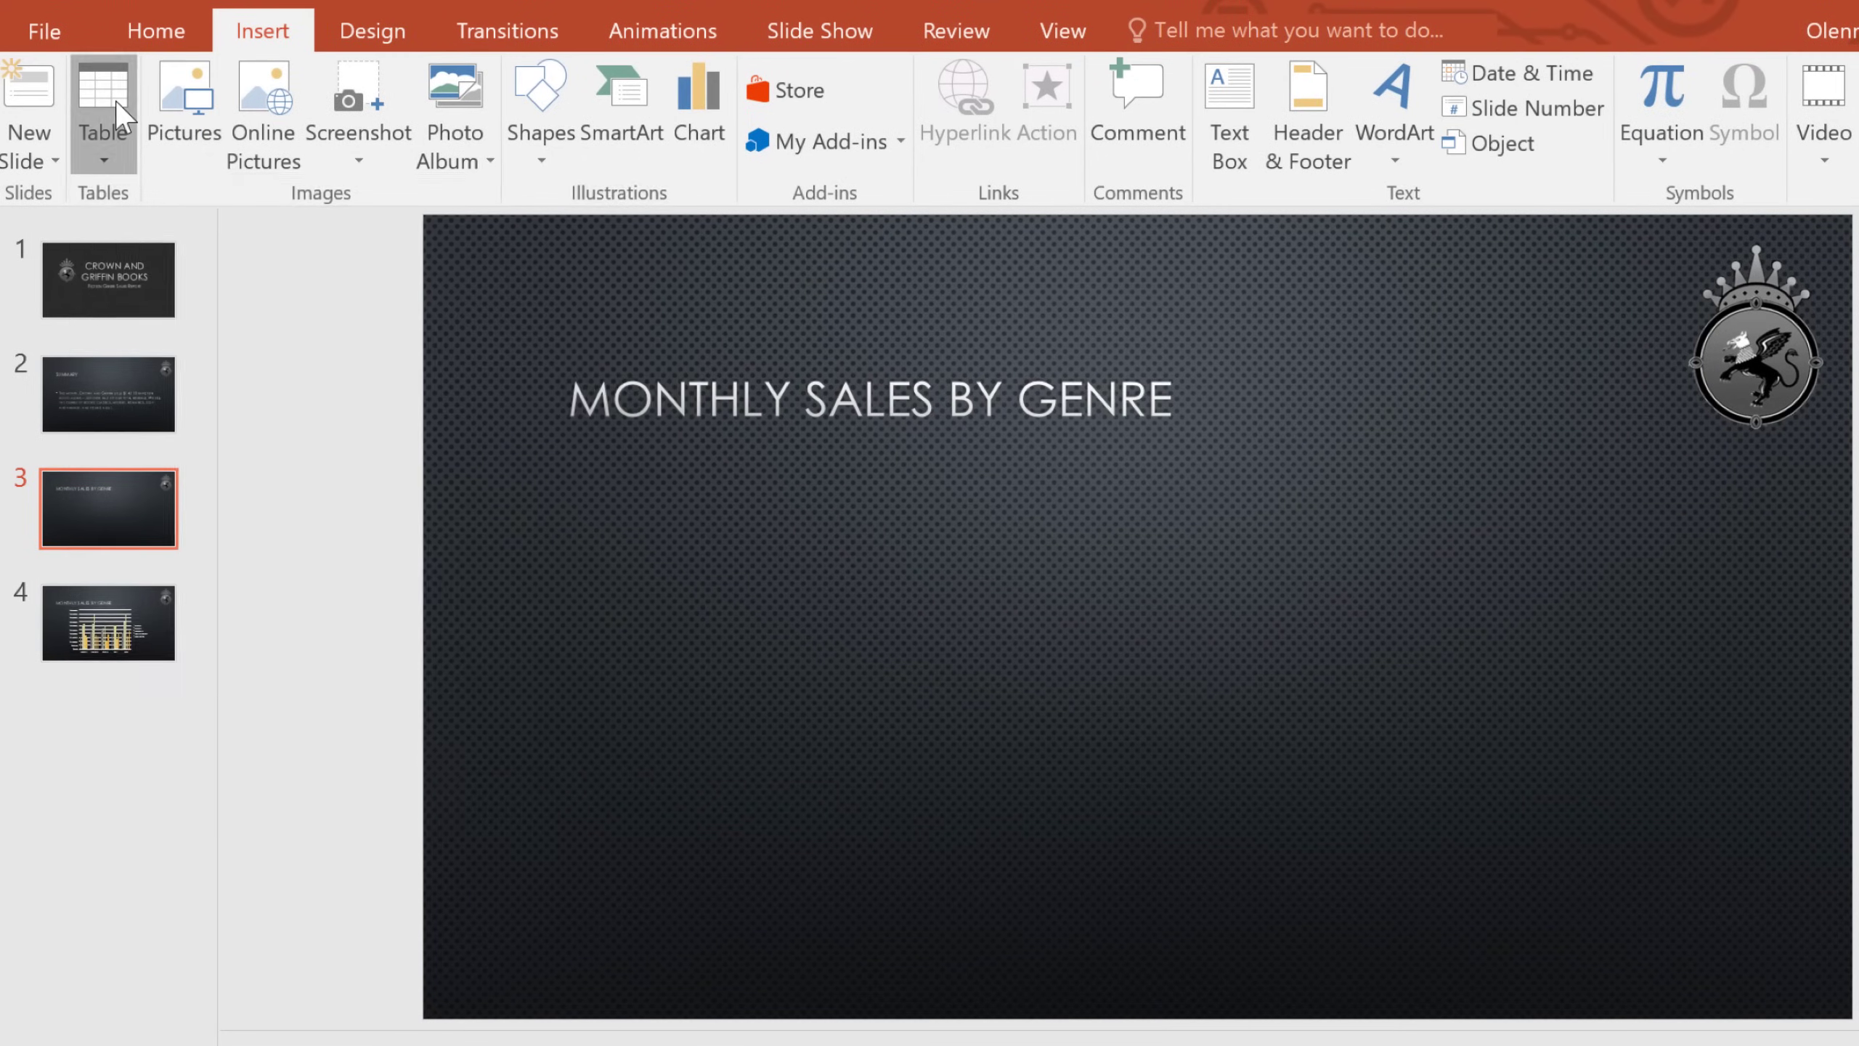
click(116, 100)
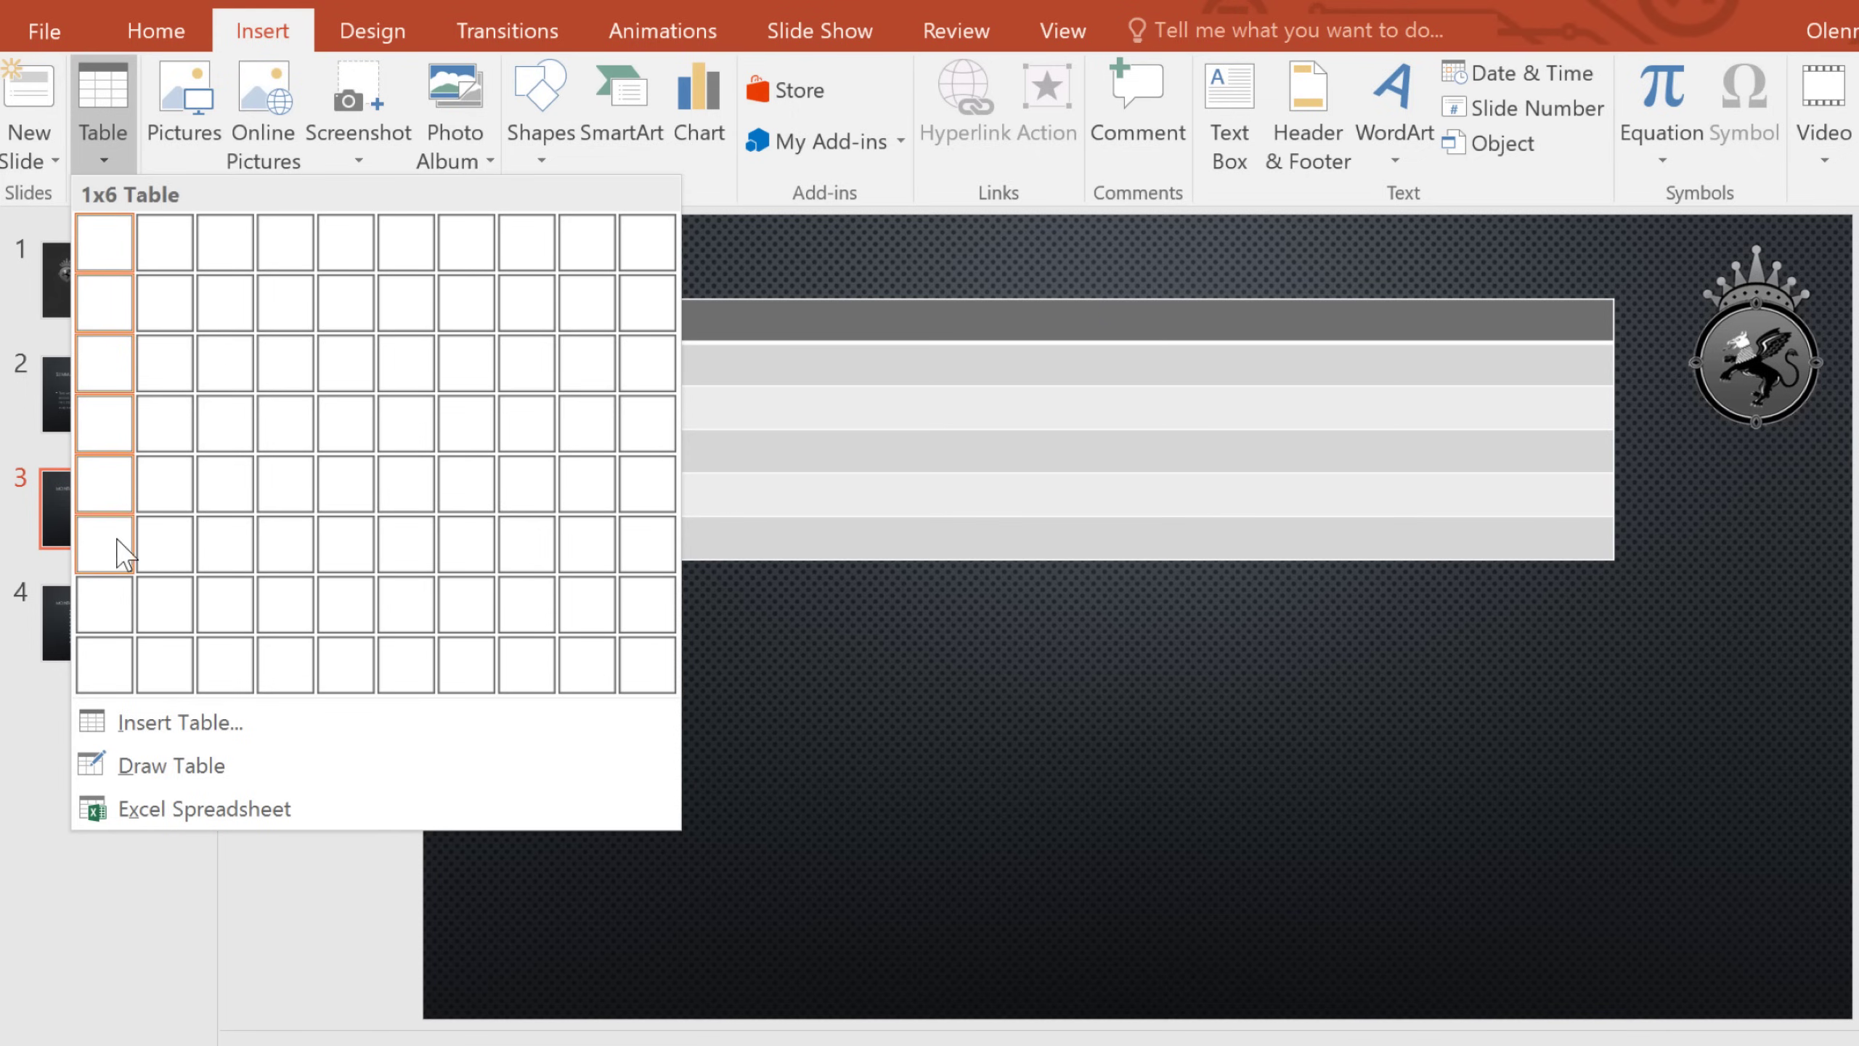
click(382, 555)
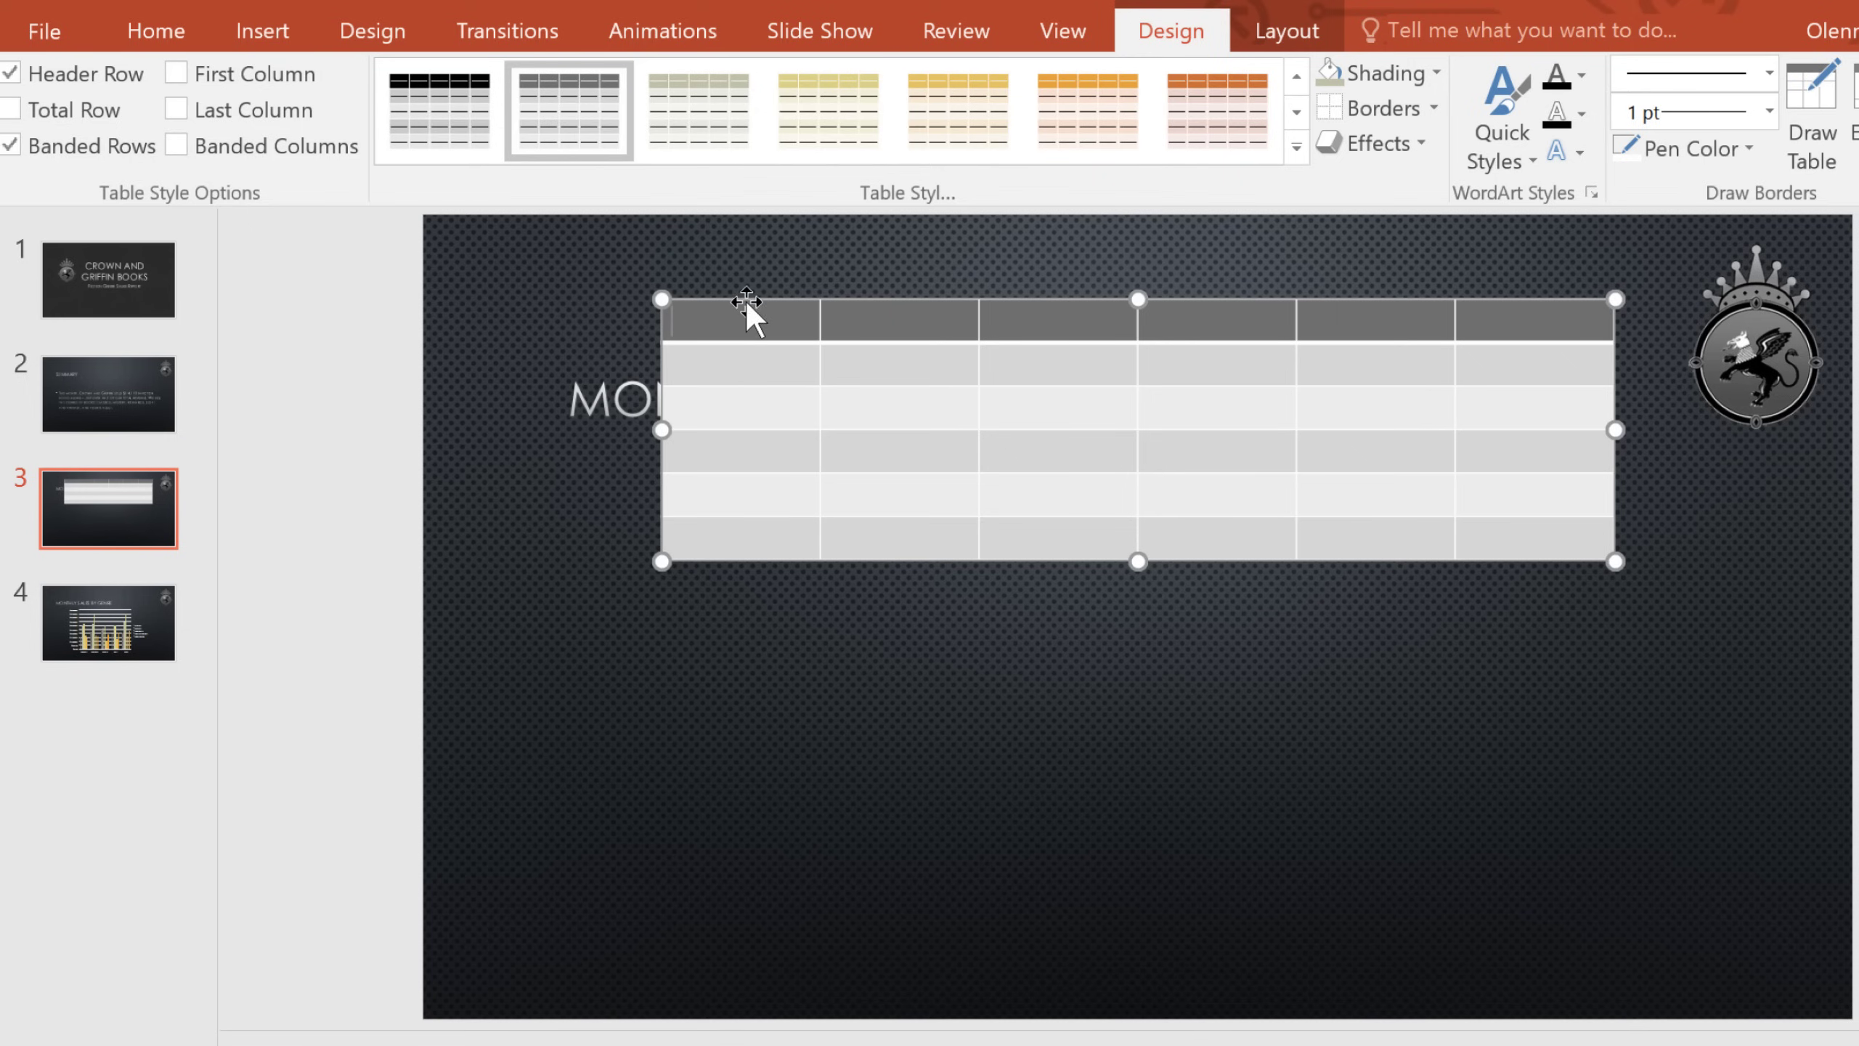
- Move the table just below the MONTHLY SALES BY GENRE title and enlarge it across the slide
drag(746, 299, 641, 445)
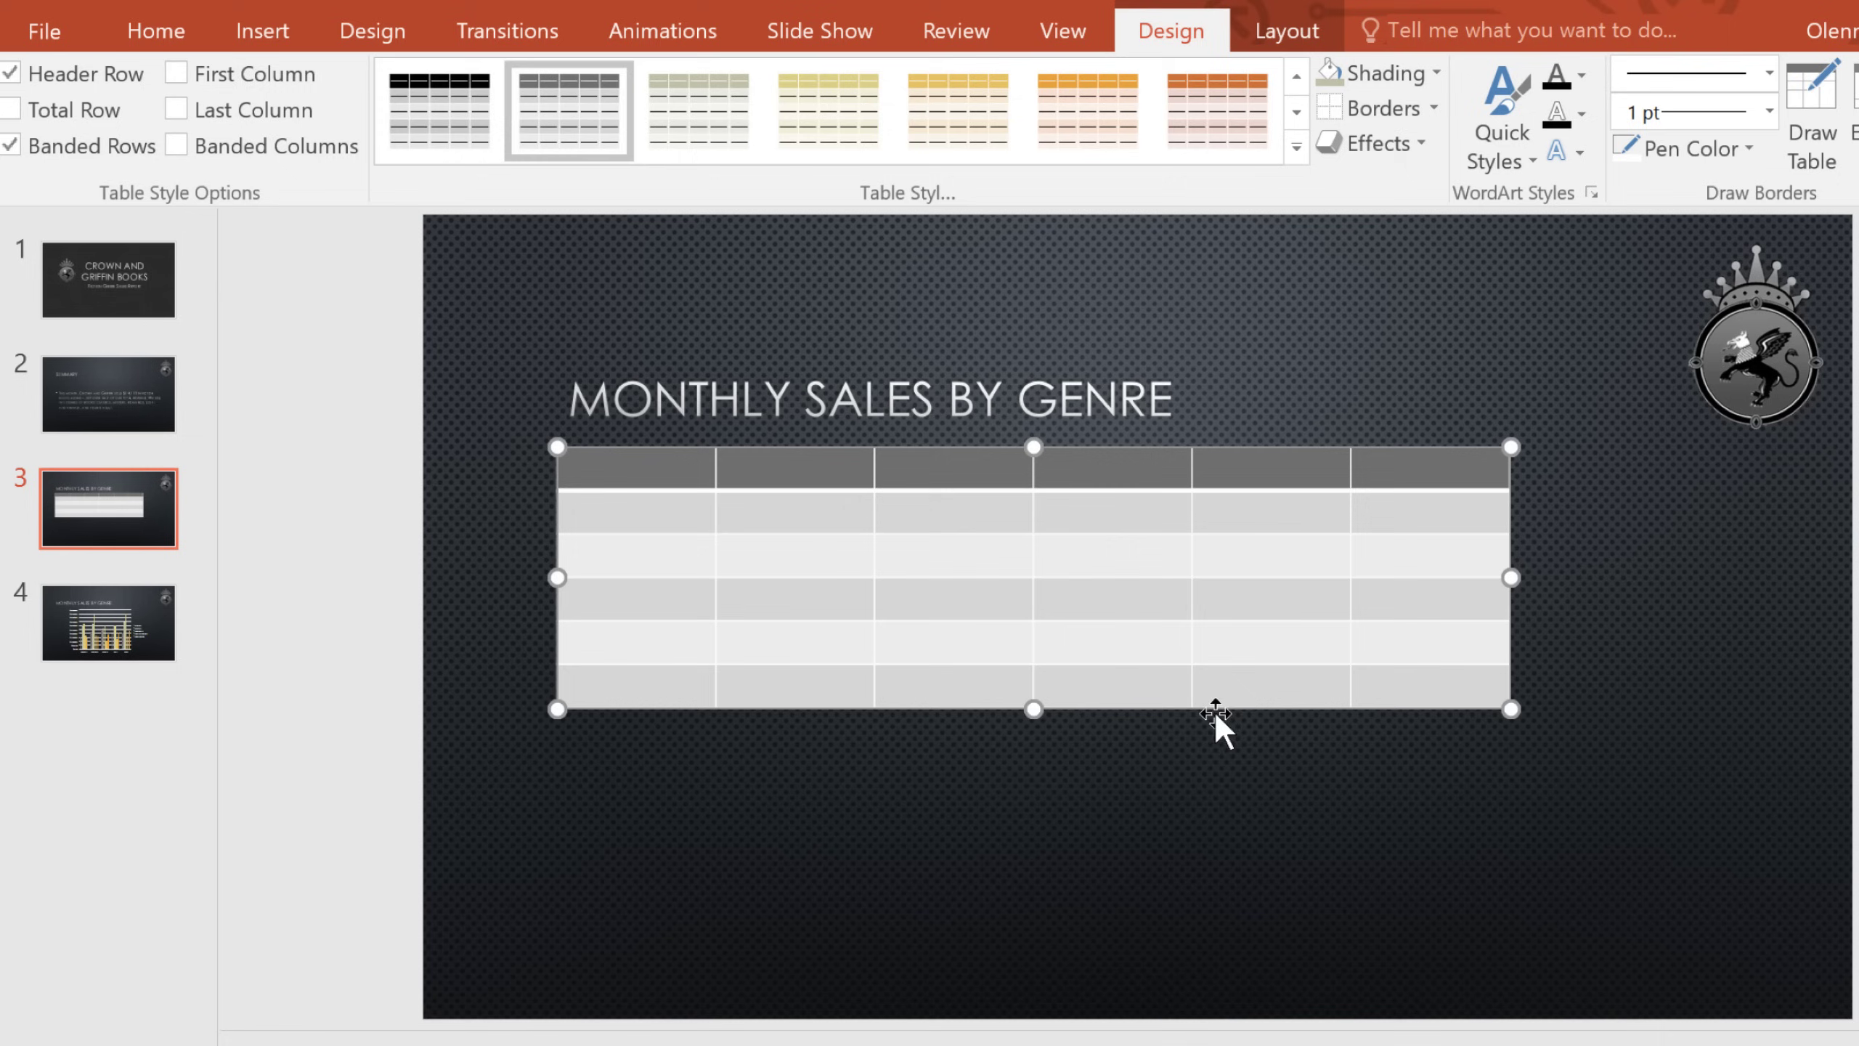
drag(1510, 709, 1655, 826)
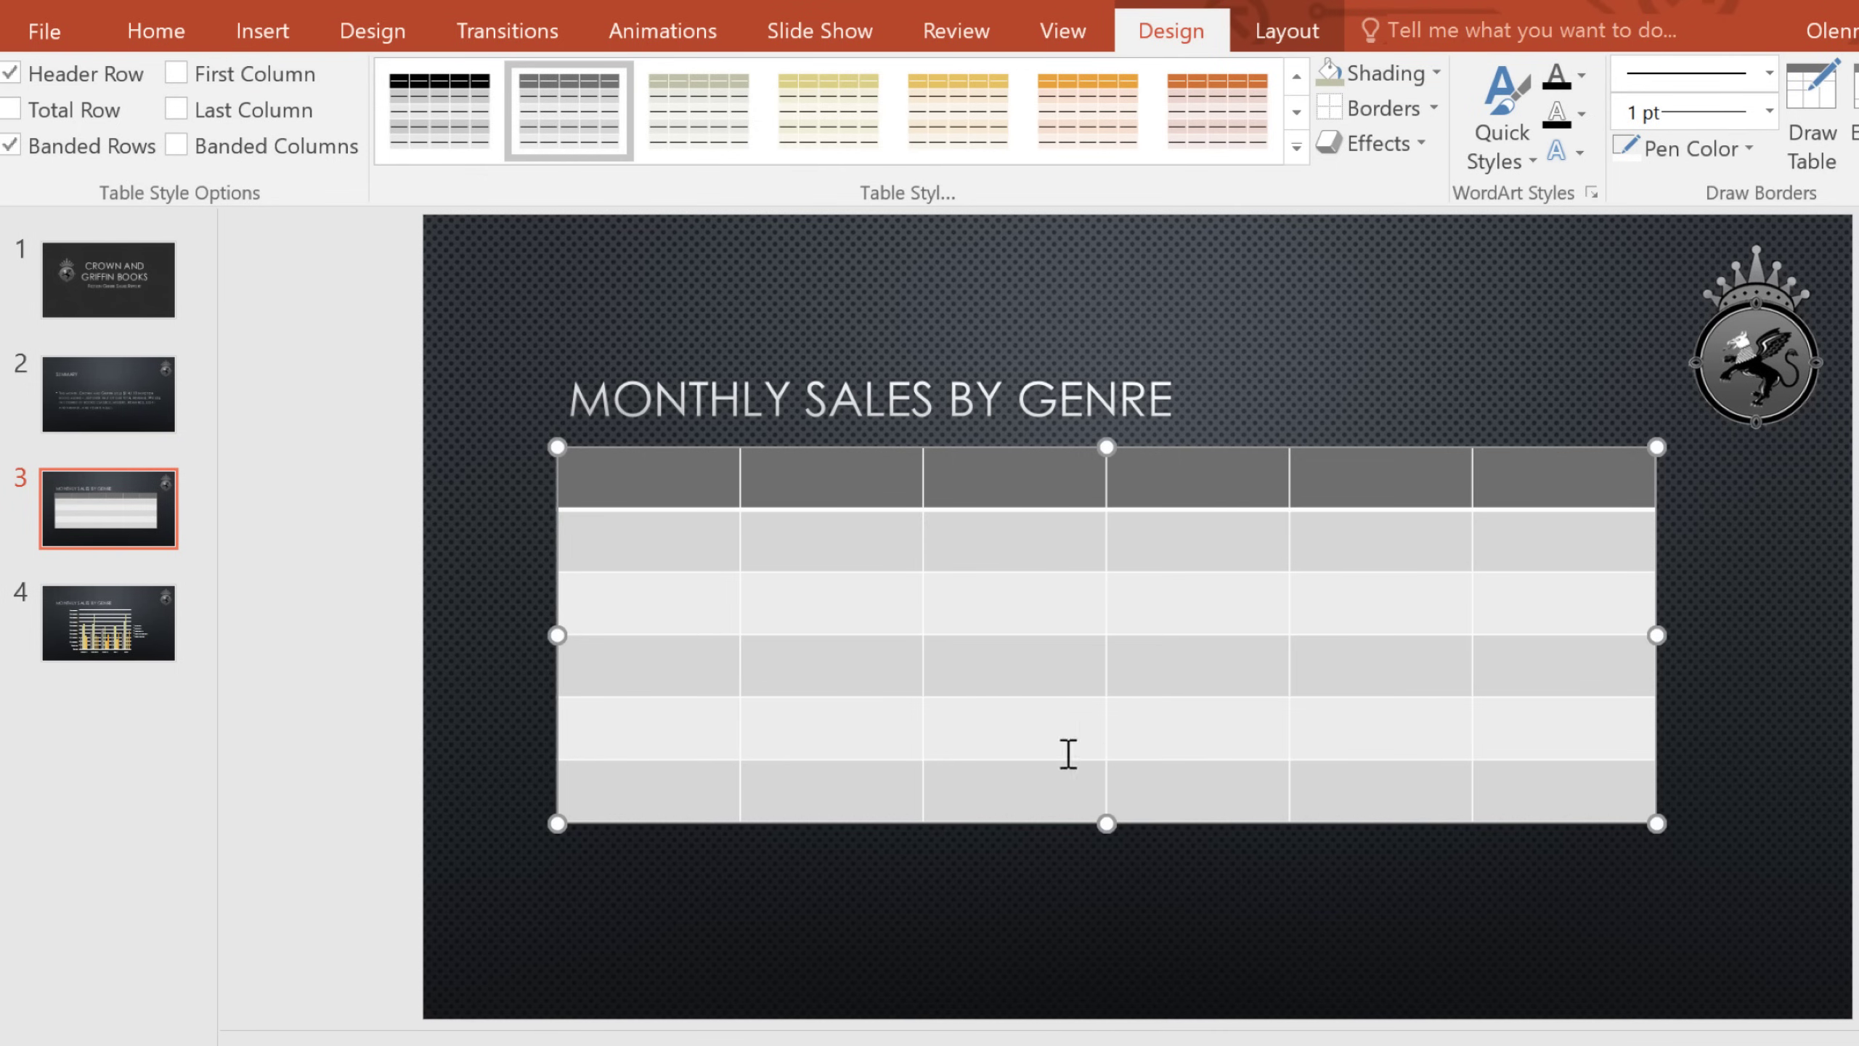
- Enter Genre, Classics, Mystery, Sci-Fi & Fantasy and Young Adult down the first column
click(690, 493)
text(Genre)
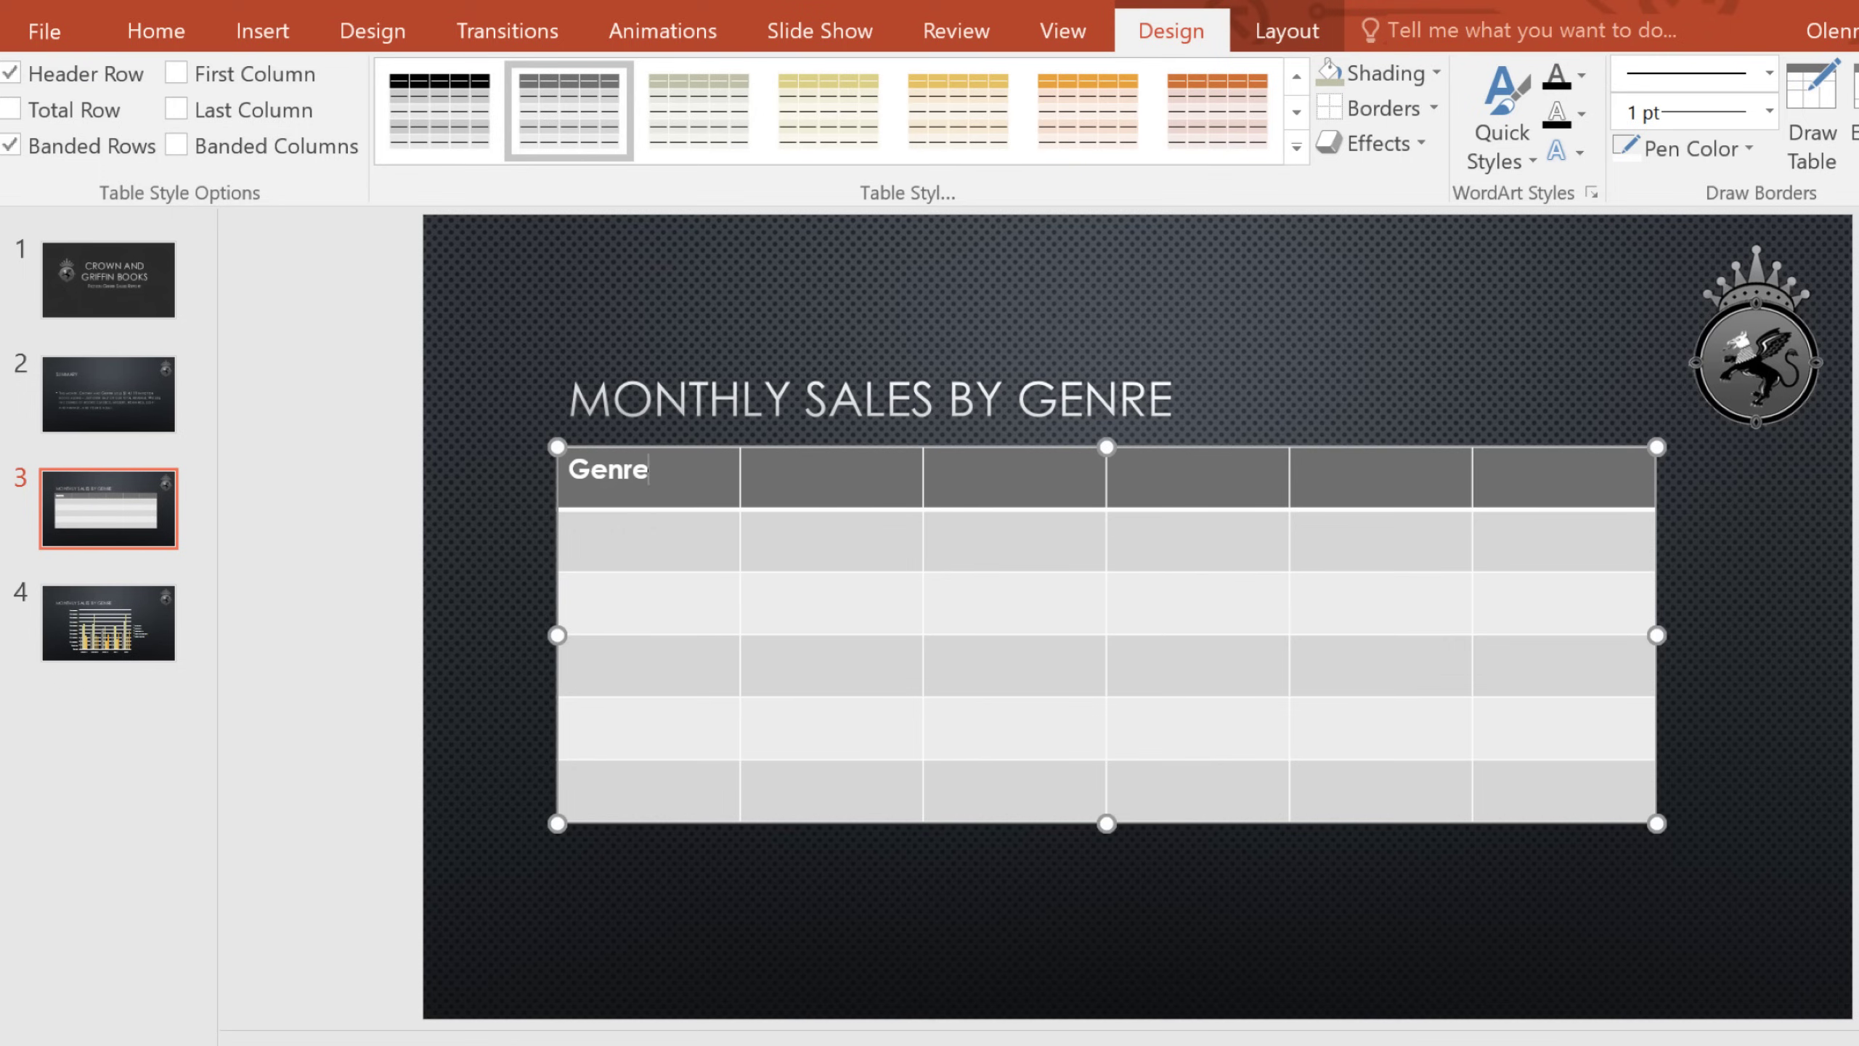
key(Down)
text(Classics Mystery)
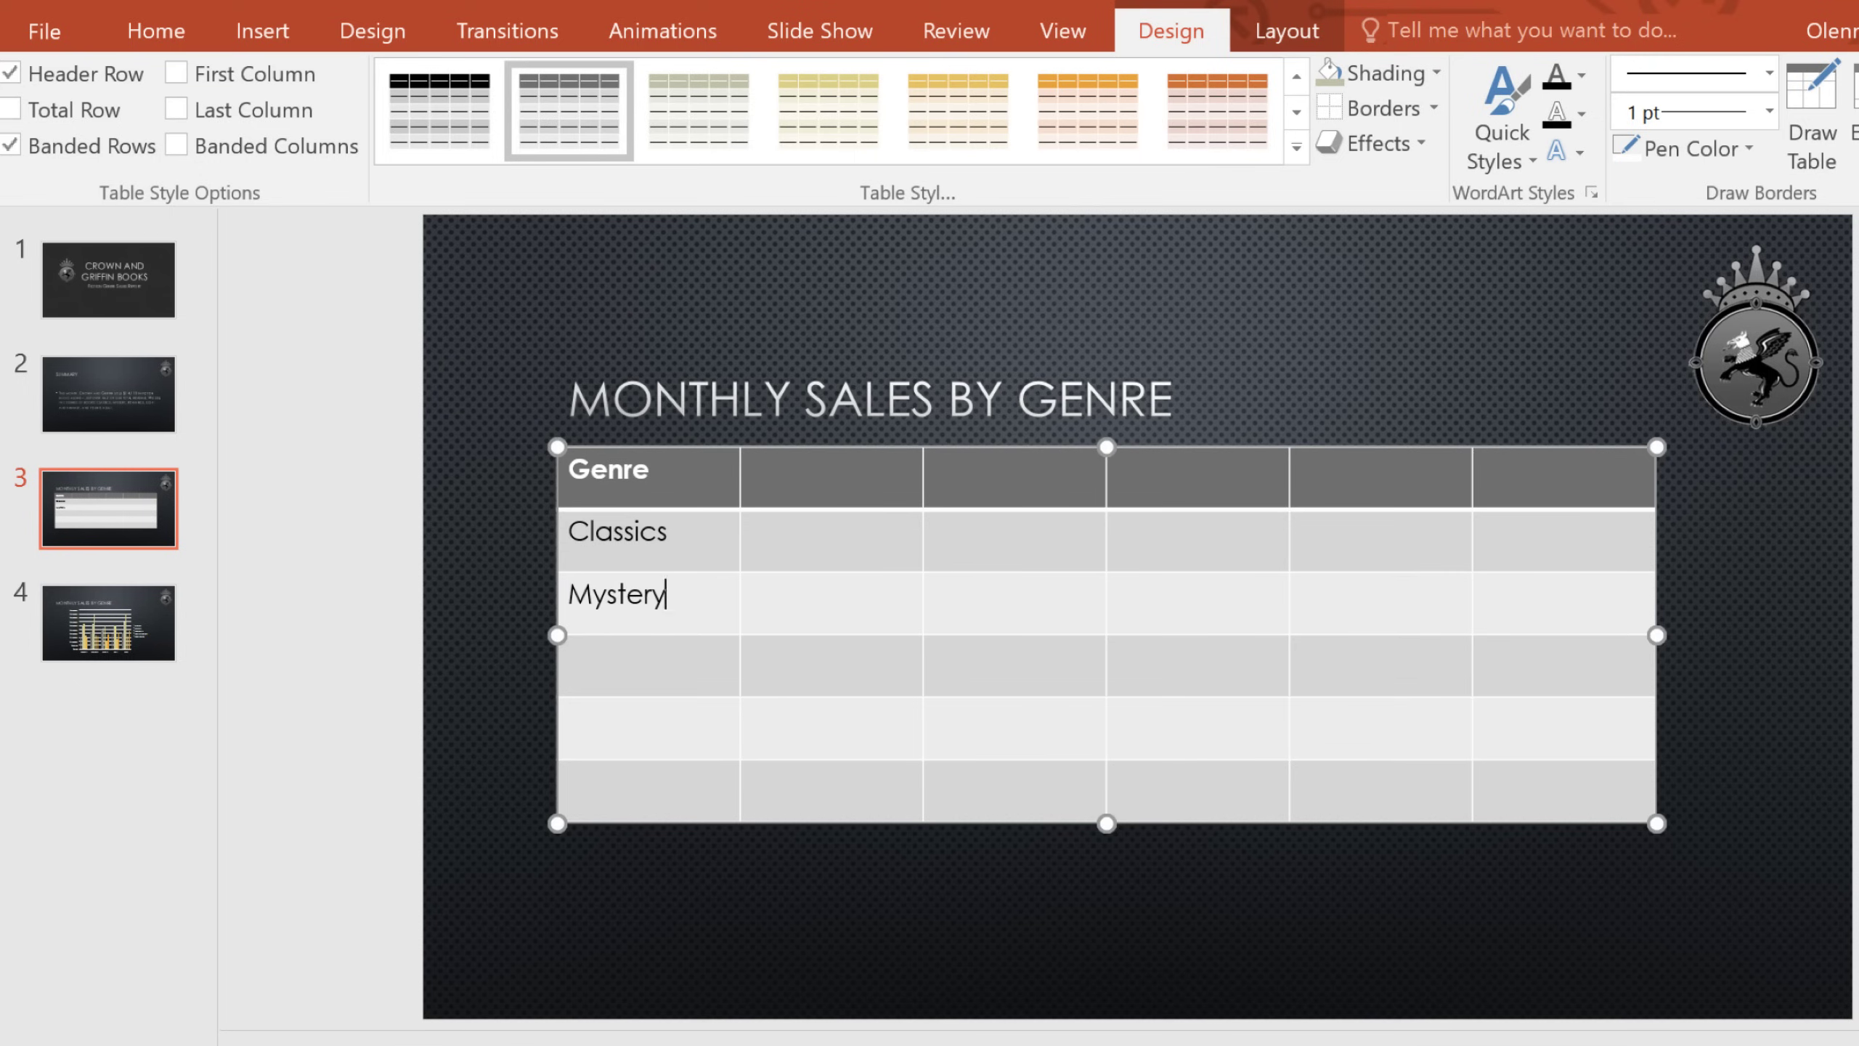
key(Down)
text(Sci-Fi & Fantasy)
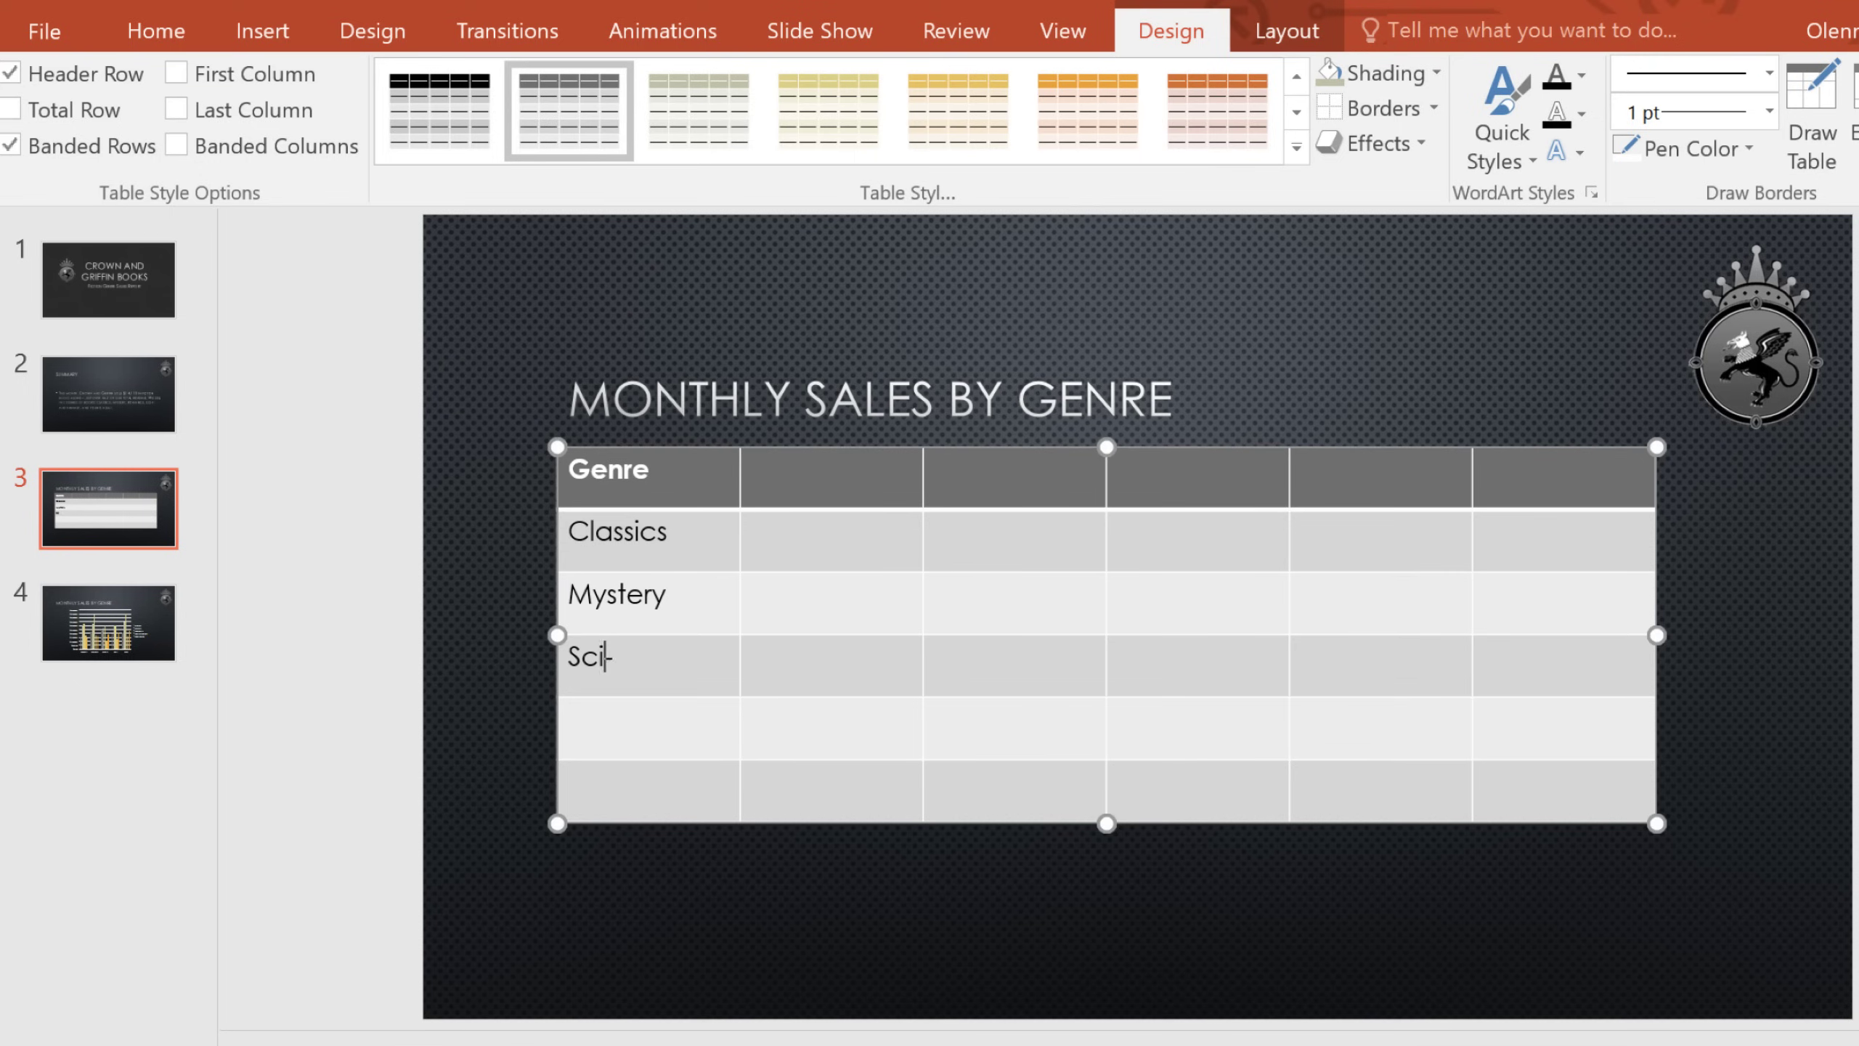
key(Down)
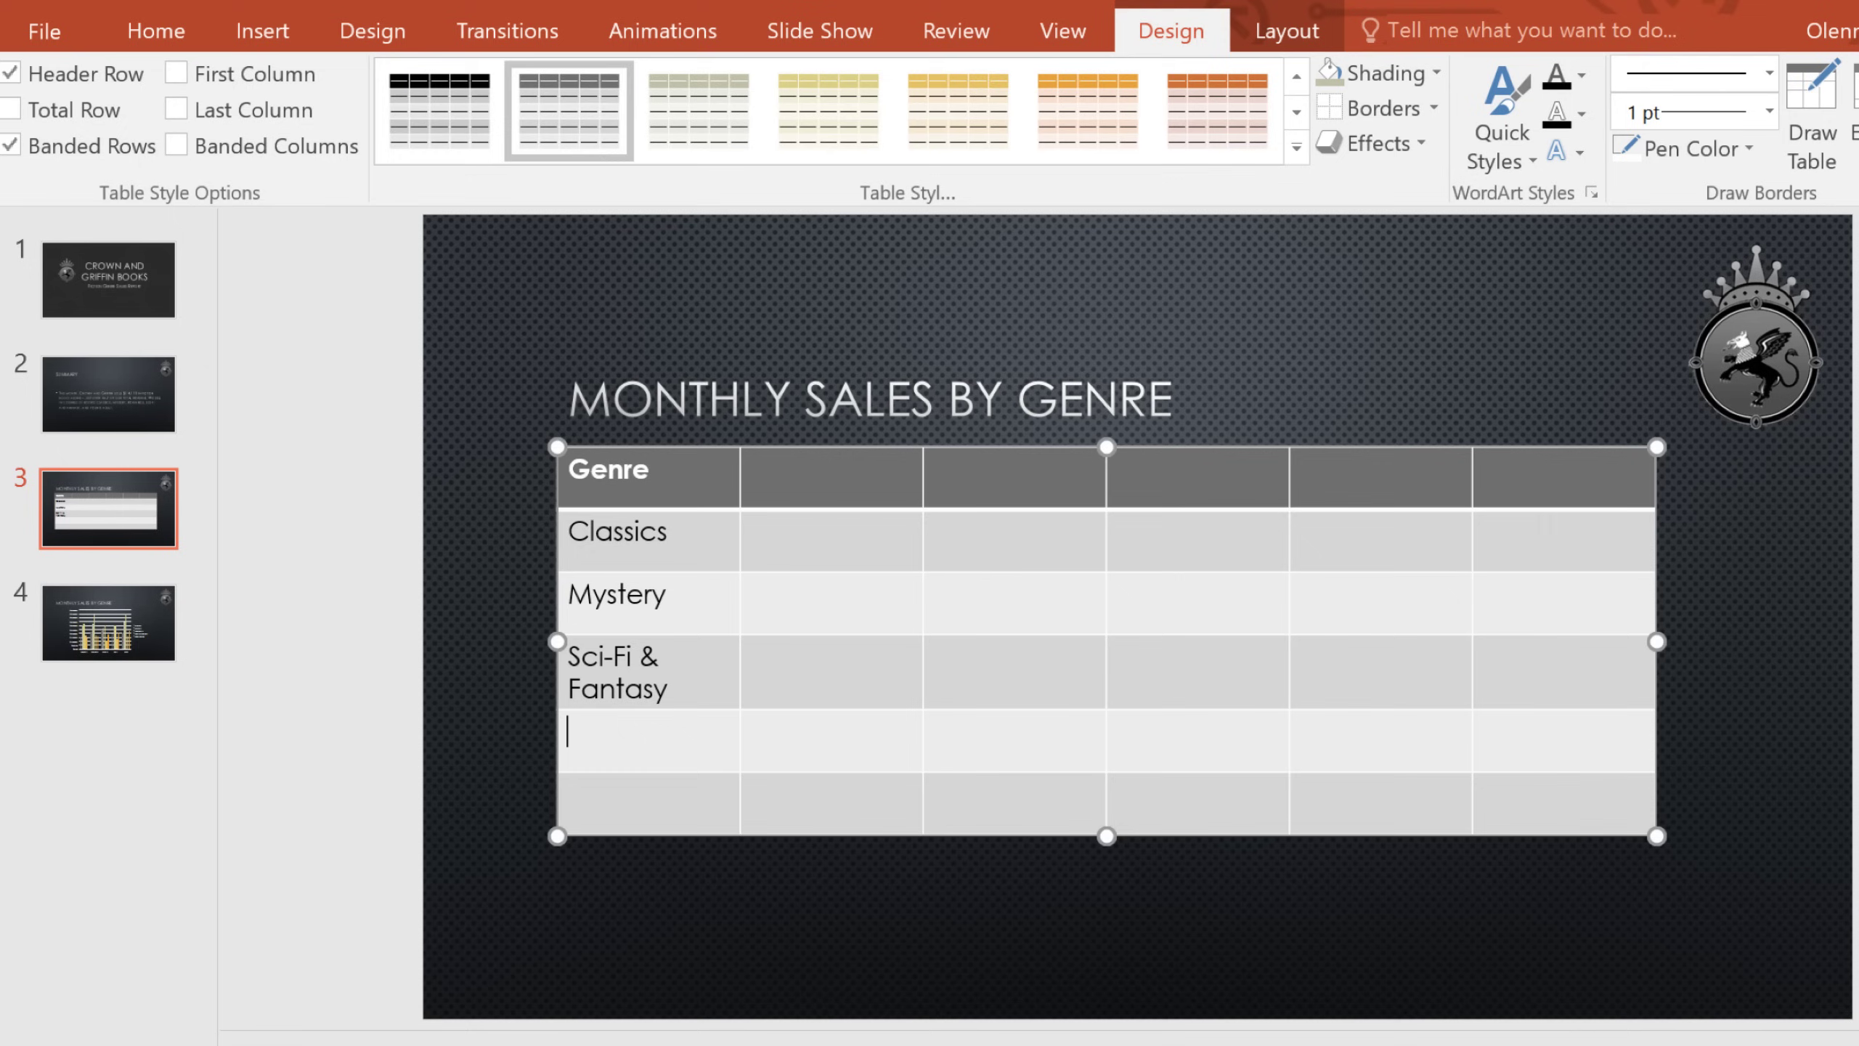
text(Young Adult)
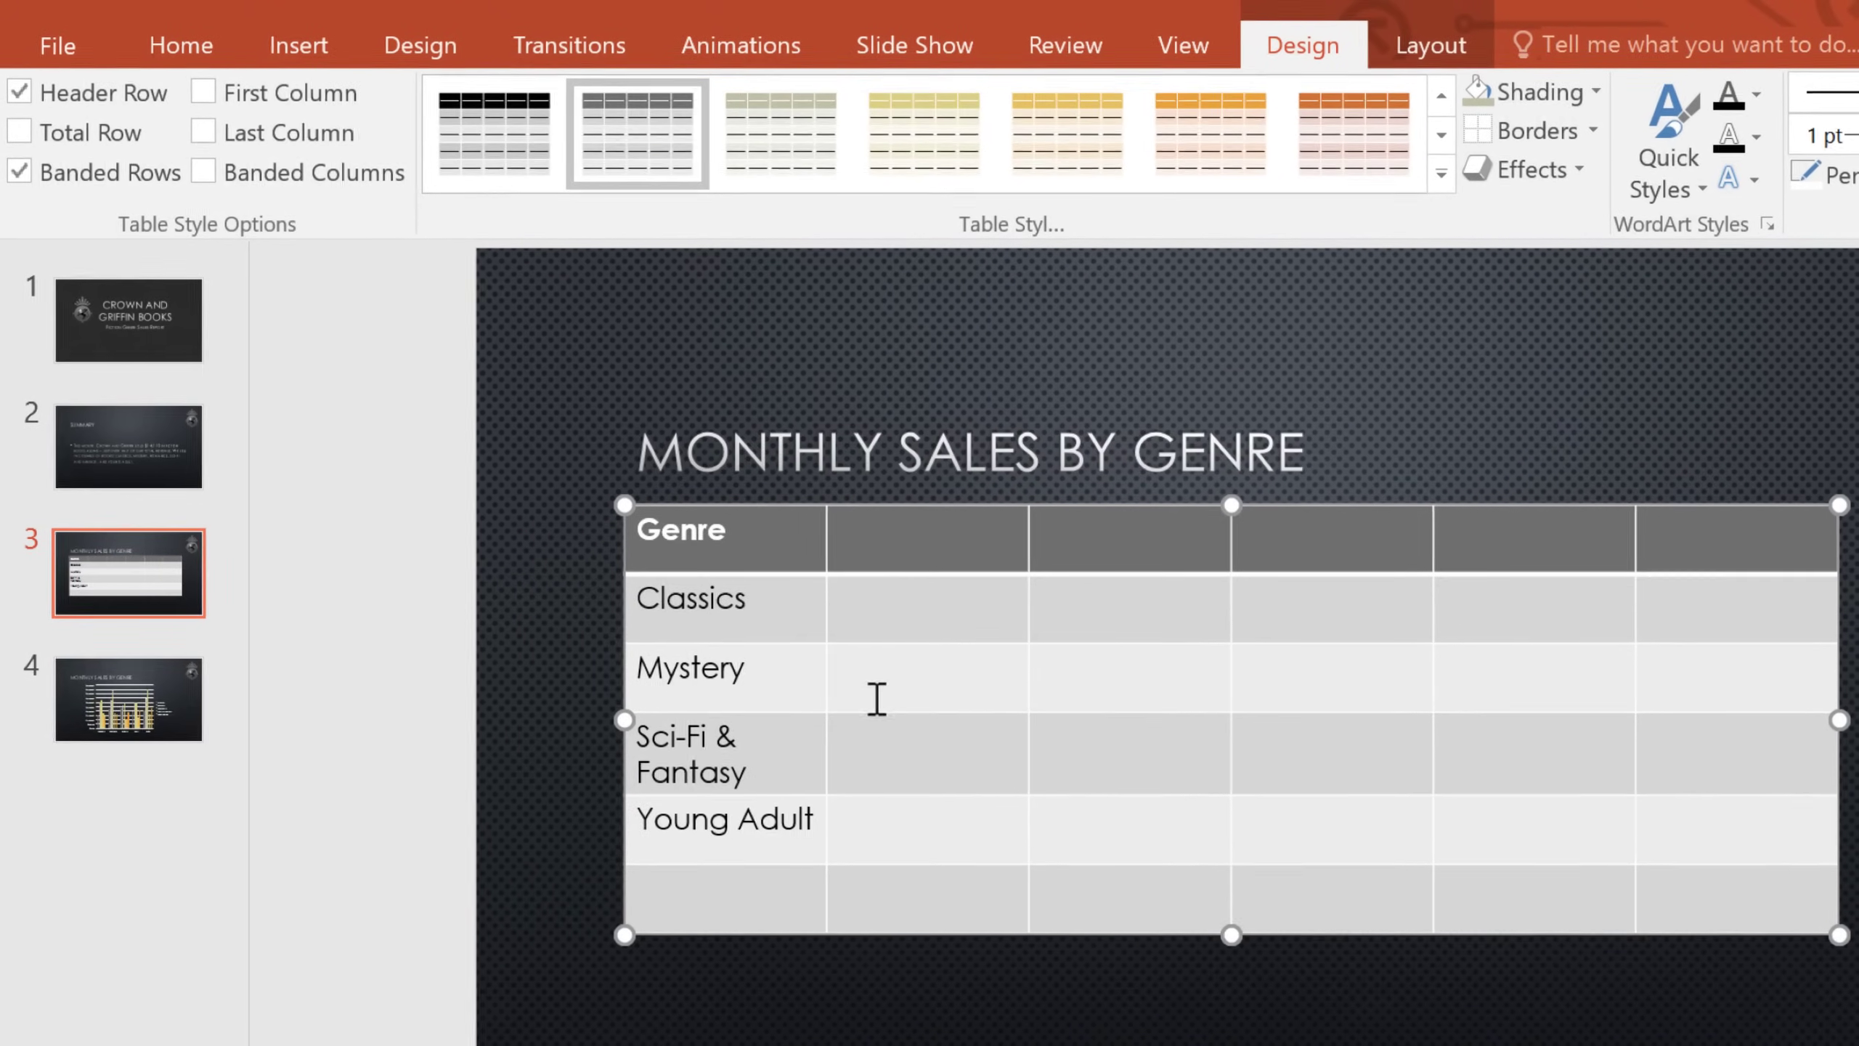
click(801, 679)
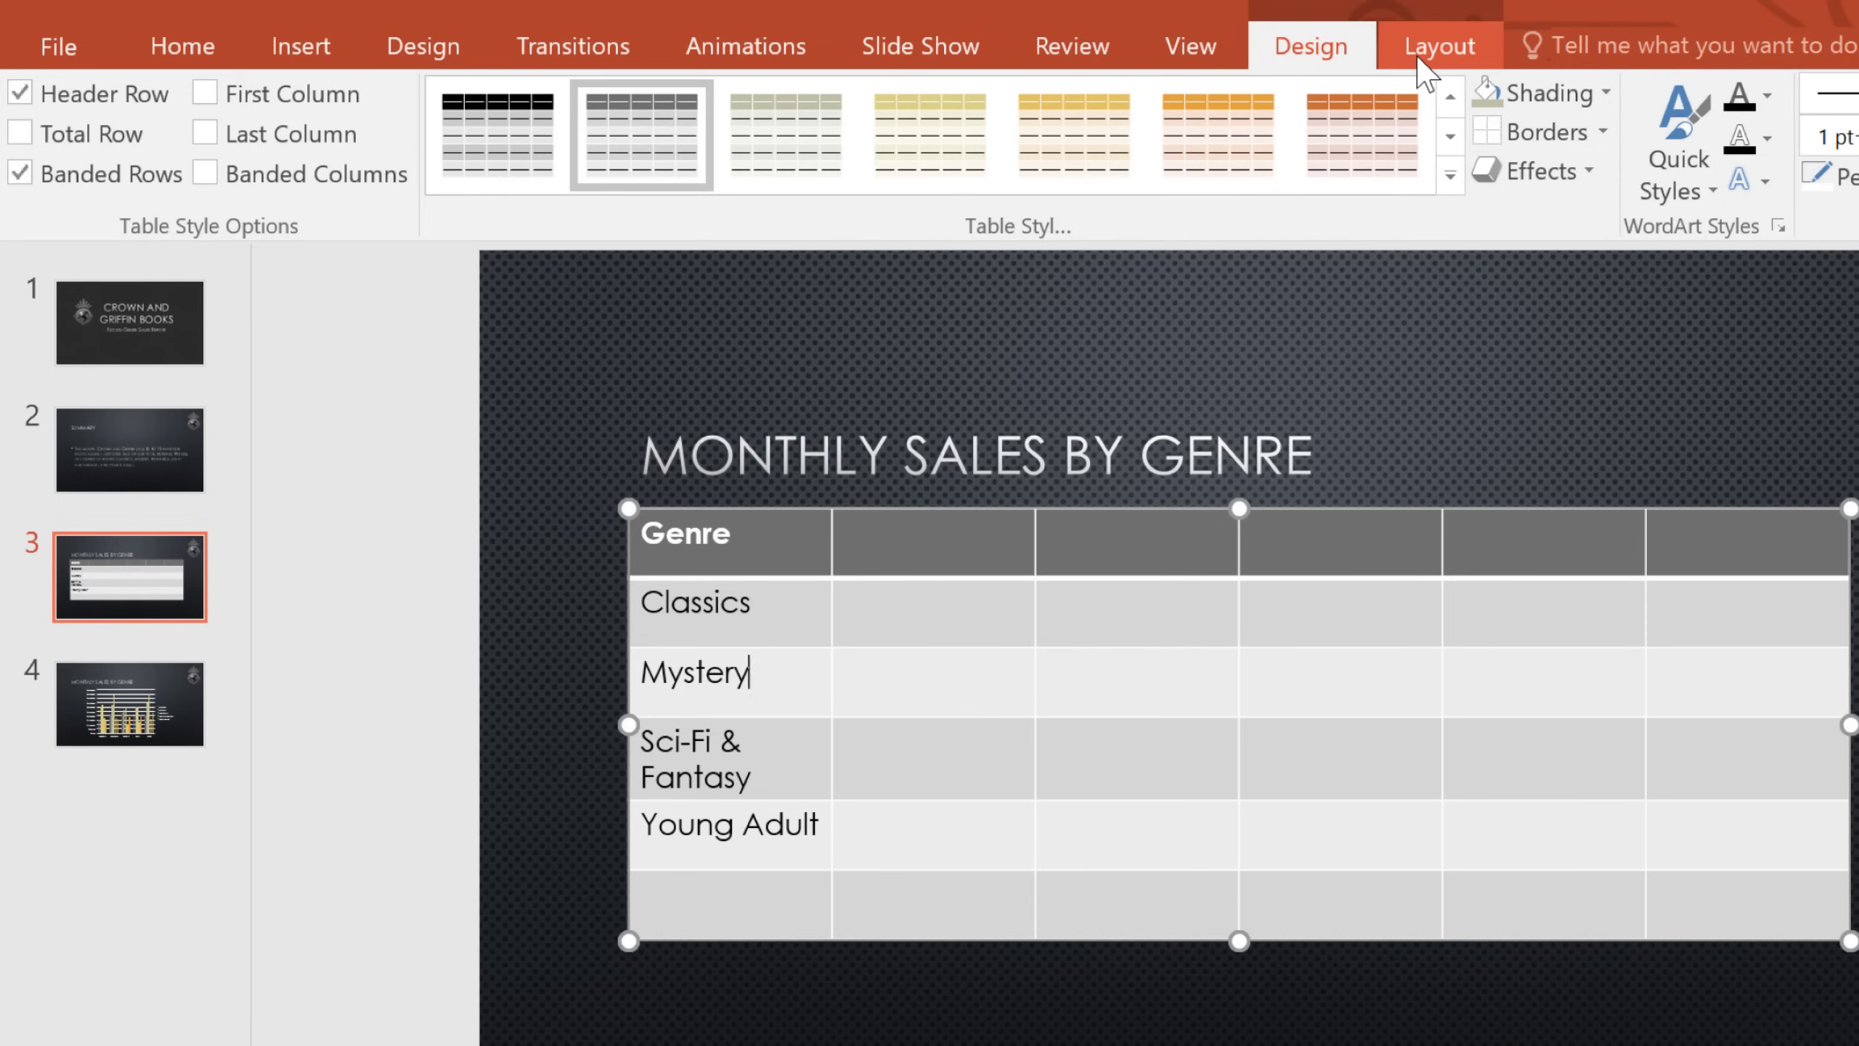
- Insert a blank row below Mystery and delete the empty bottom row
click(1425, 70)
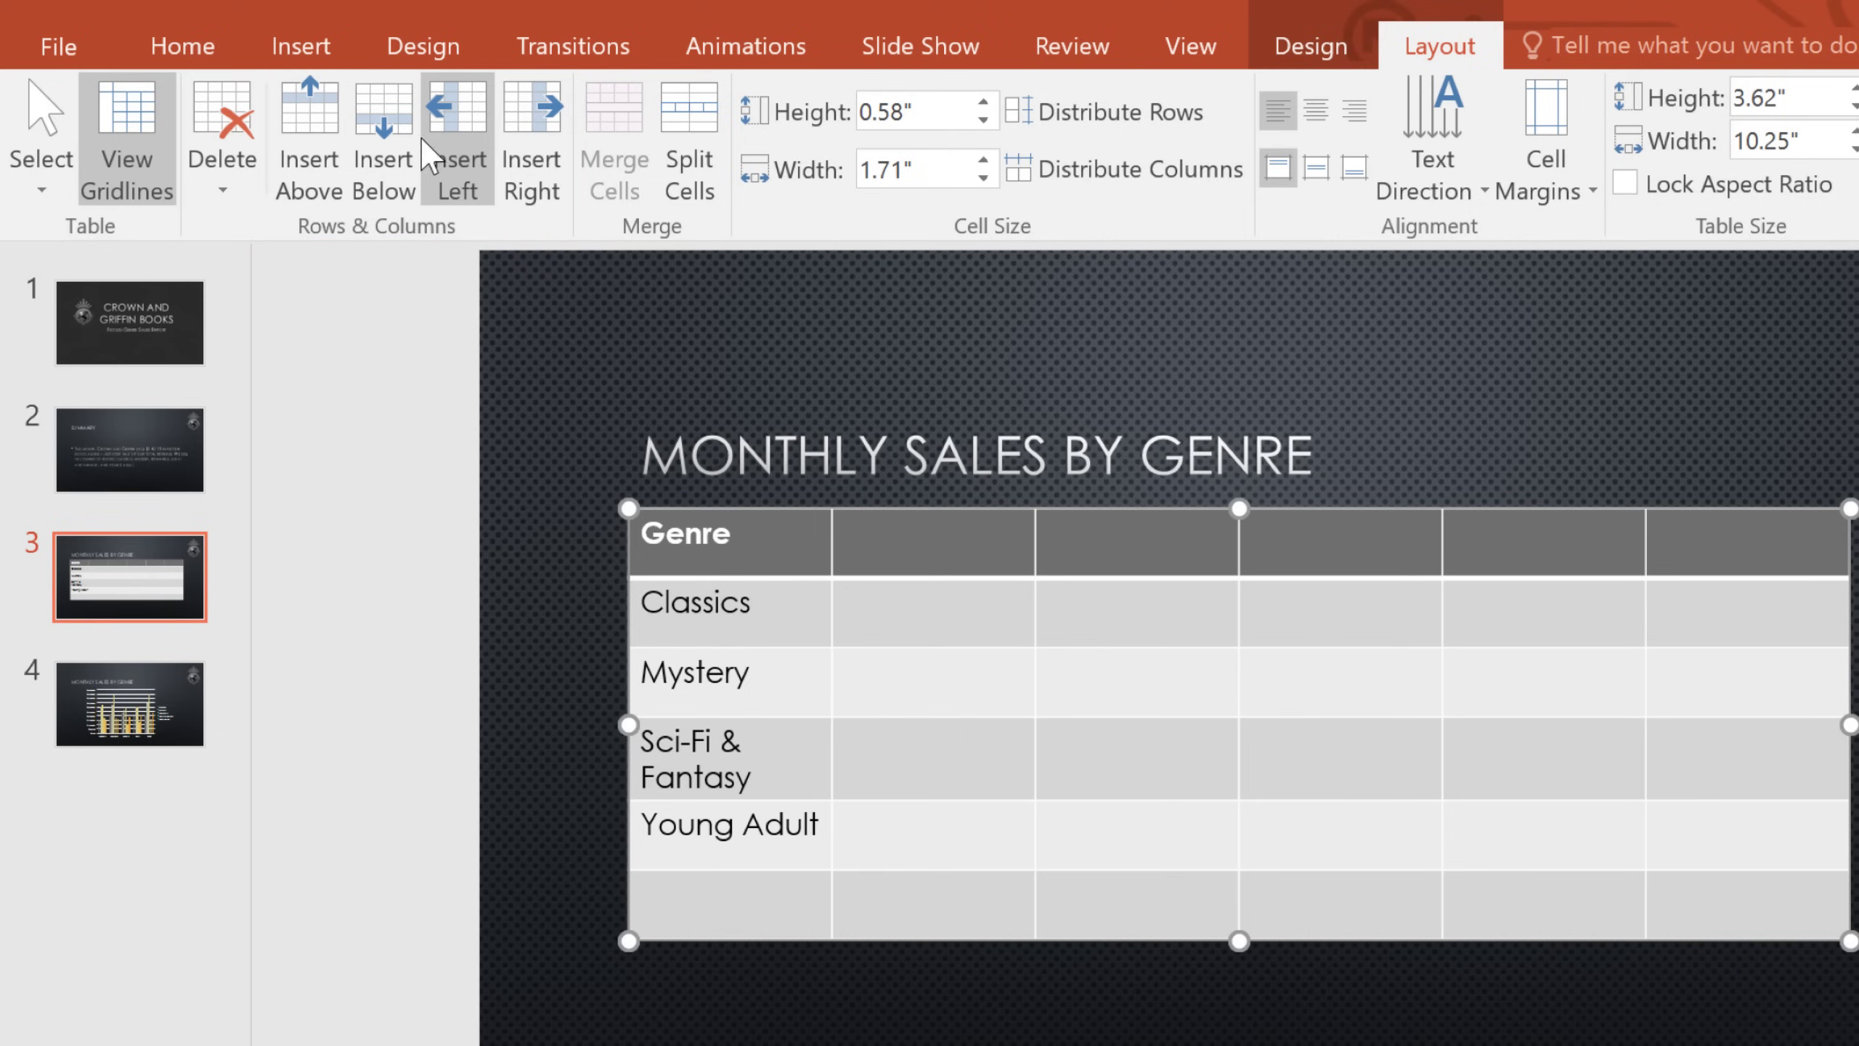
click(389, 150)
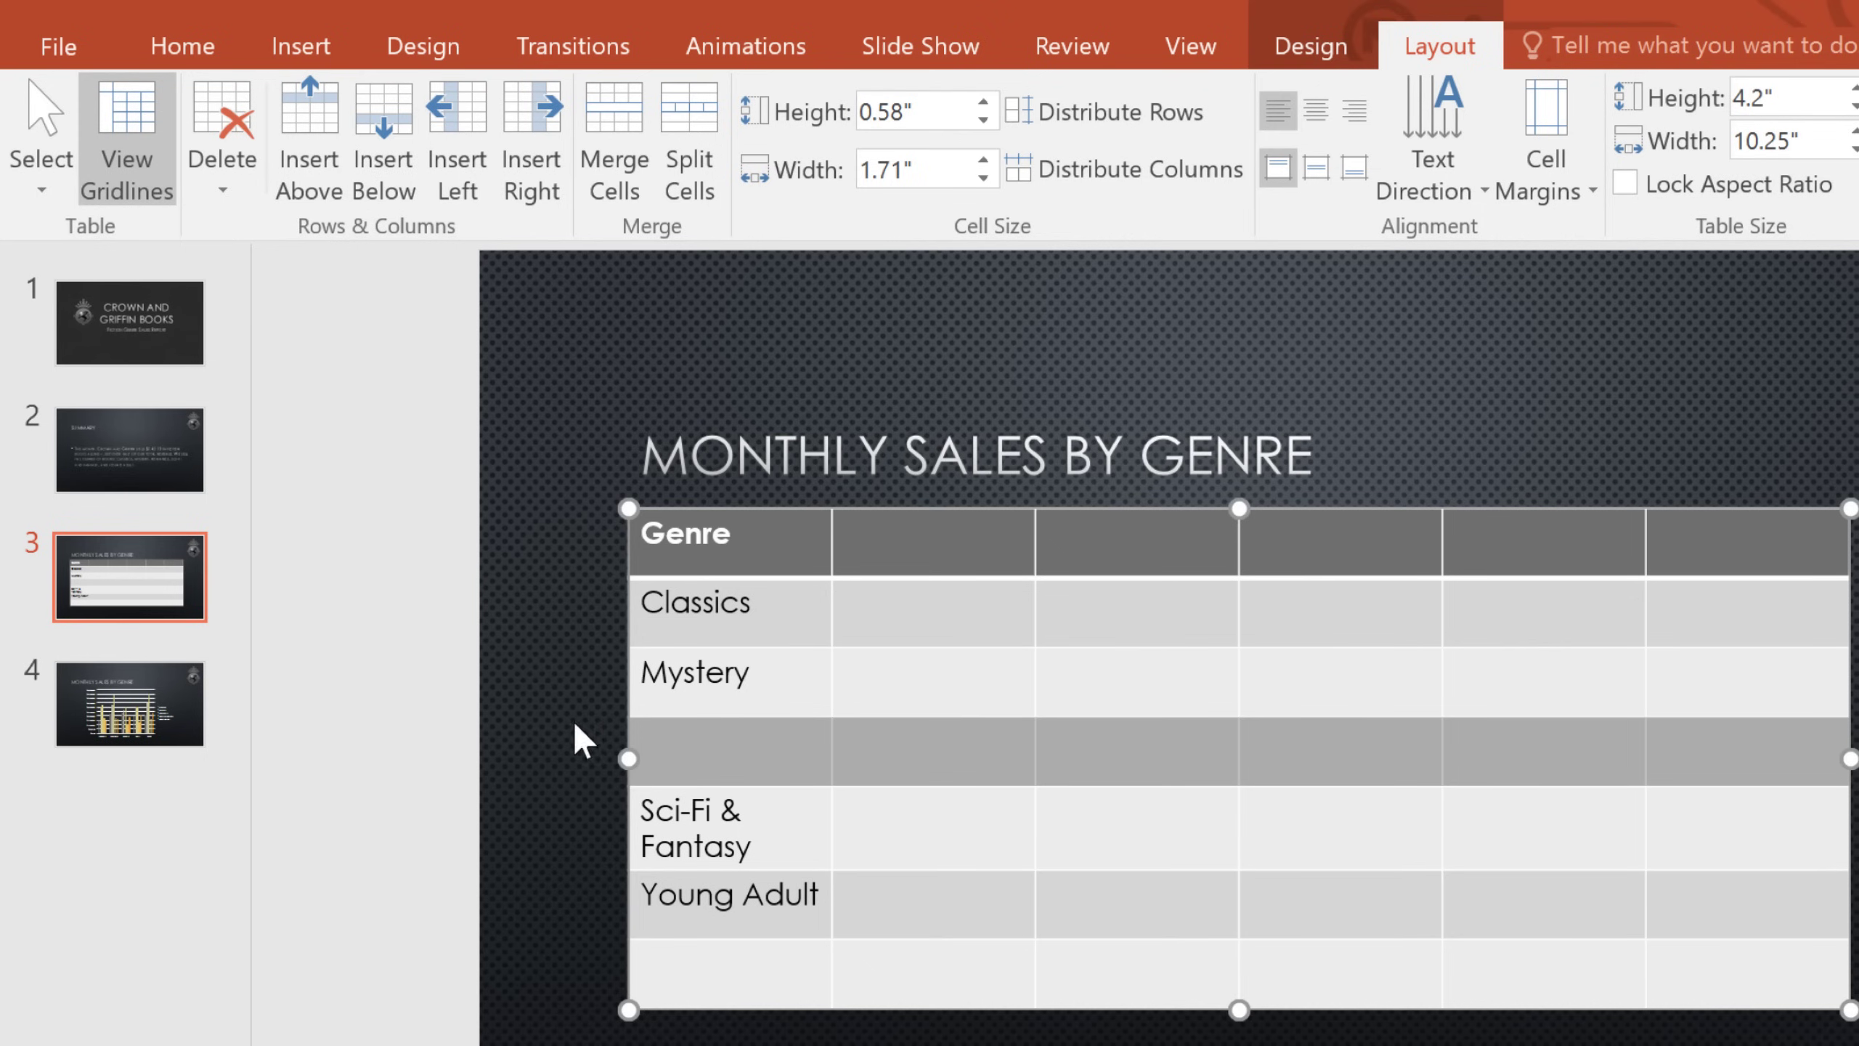
click(659, 966)
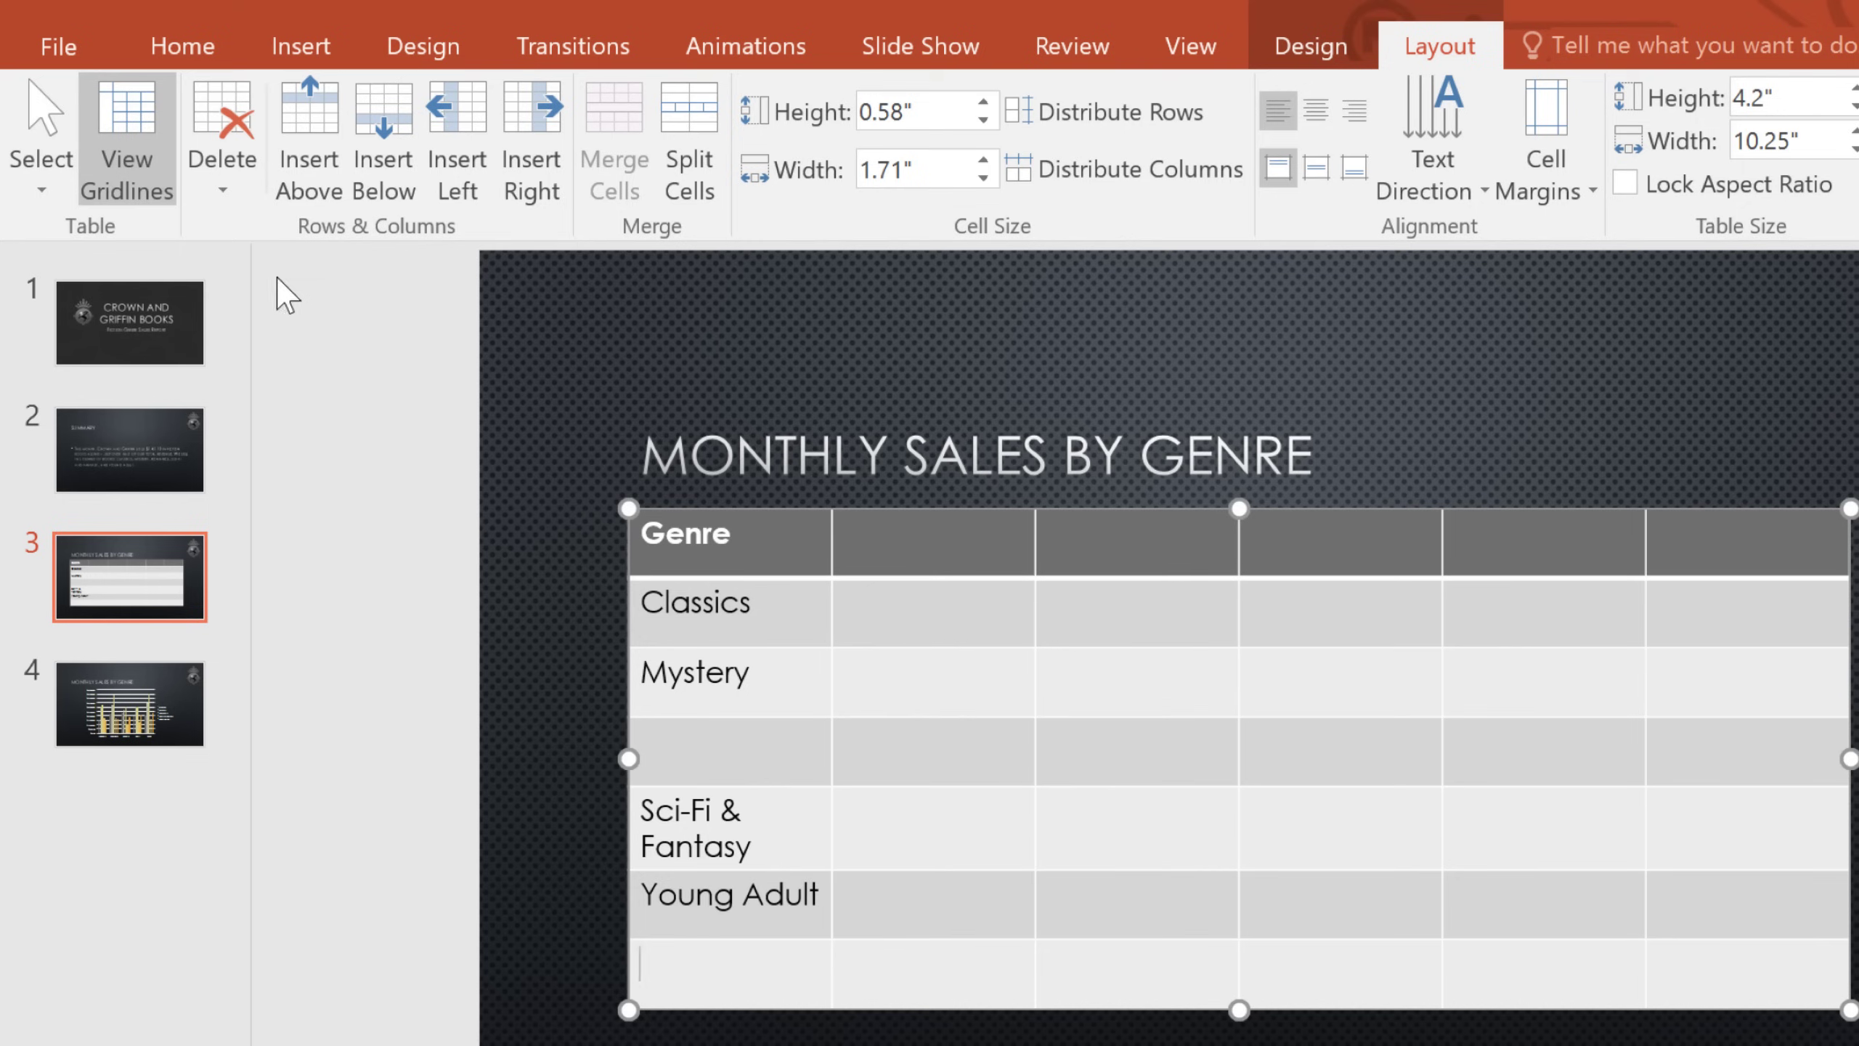
click(228, 170)
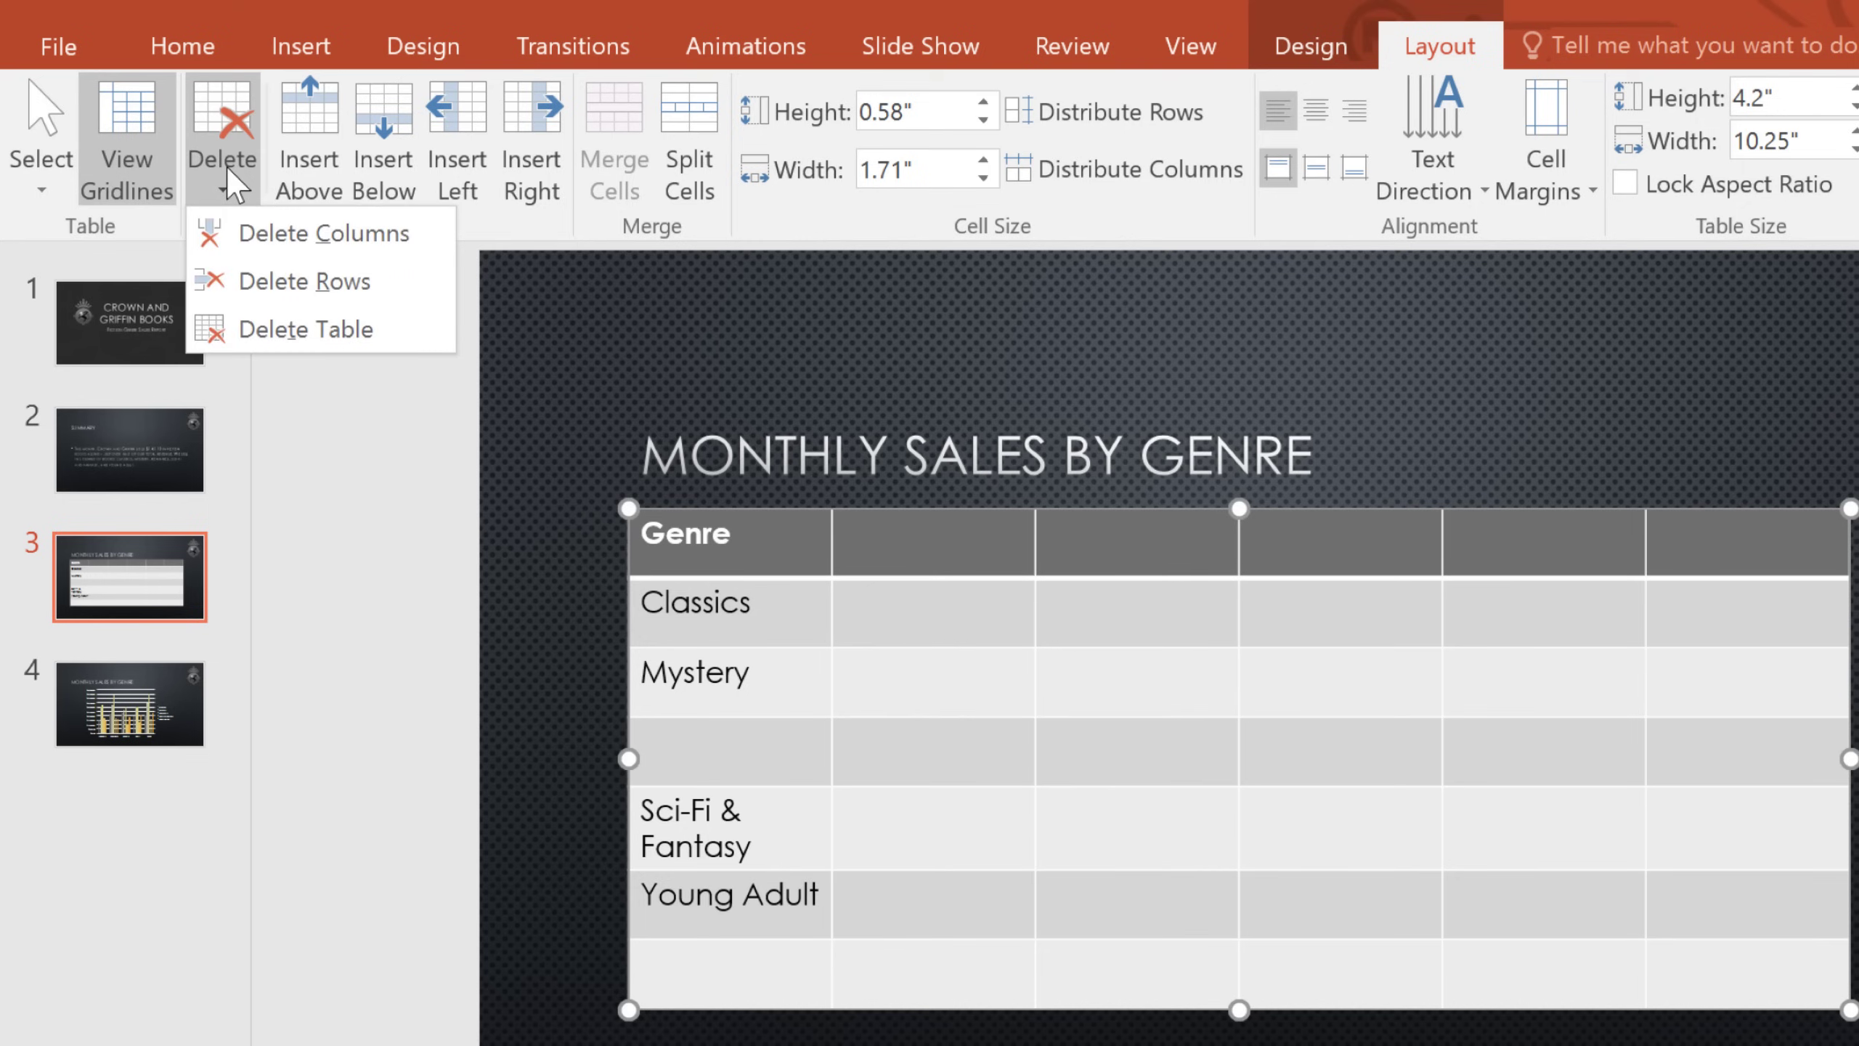
click(233, 292)
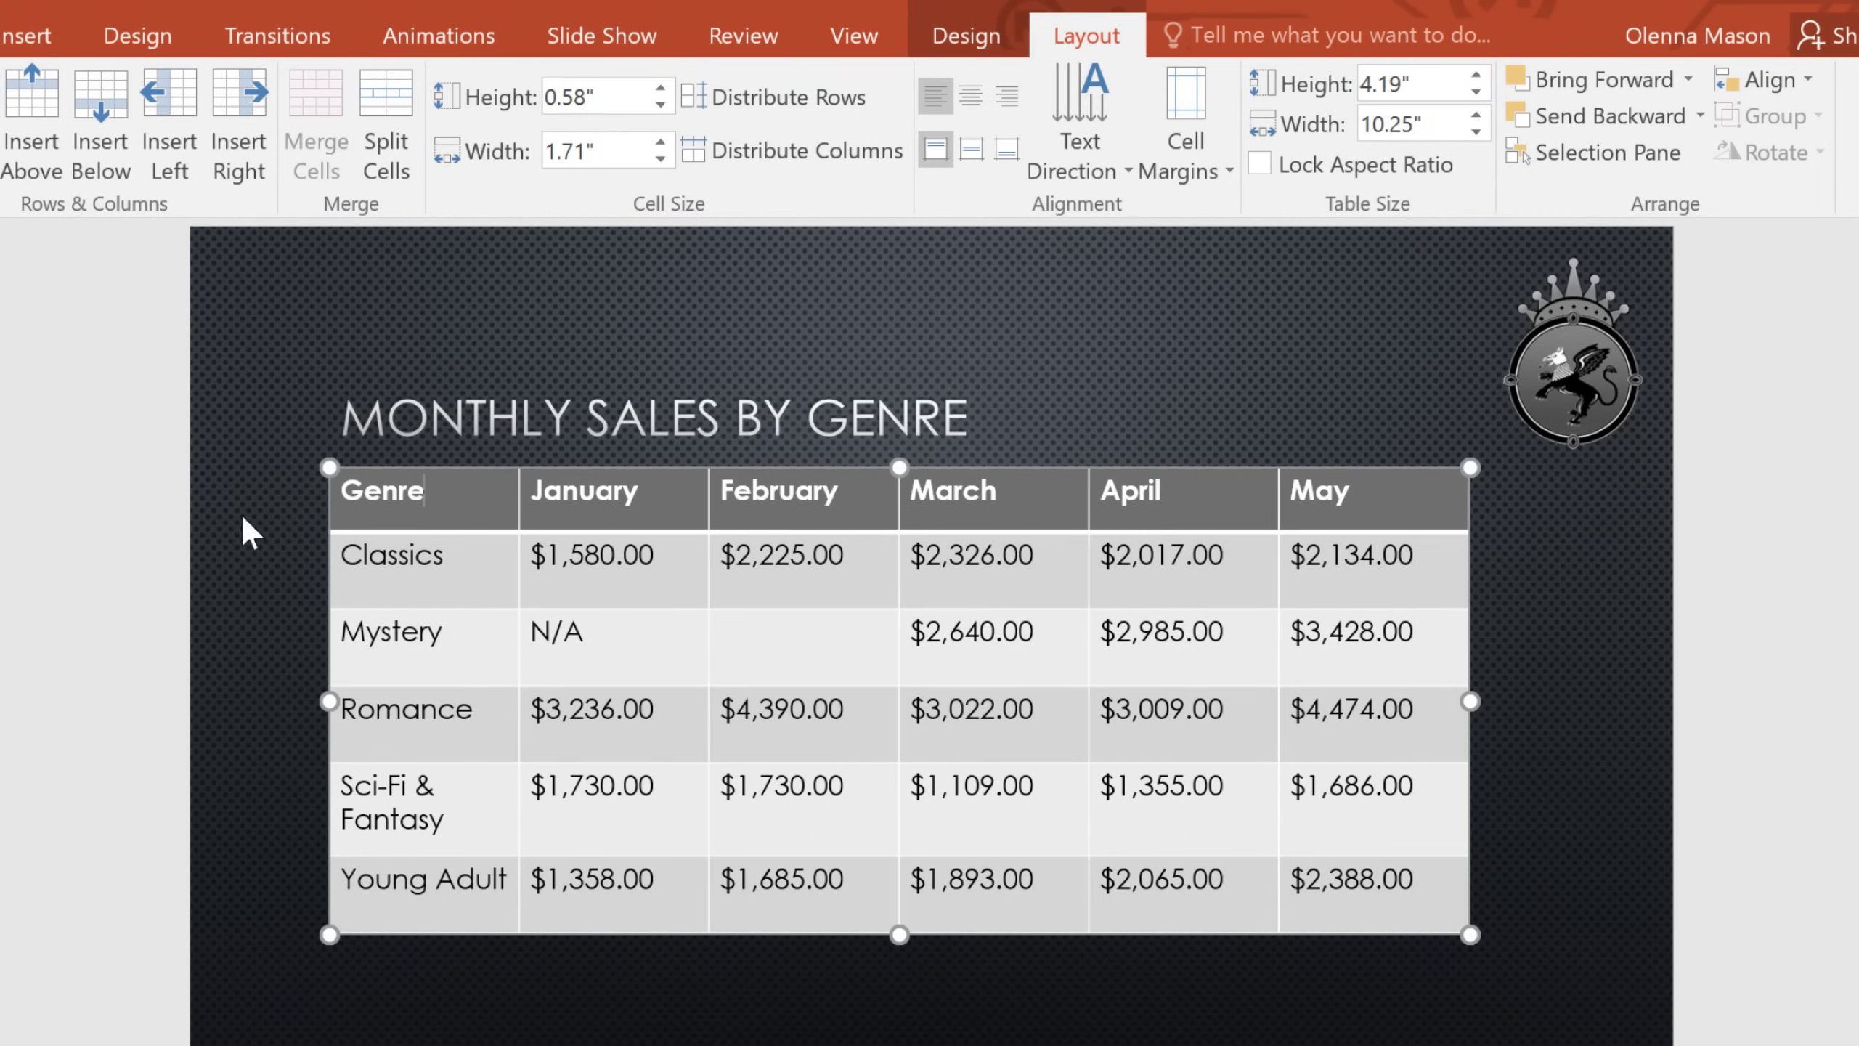
- Set the header row height to 0.7" and distribute the rows to equal heights
click(660, 90)
click(660, 90)
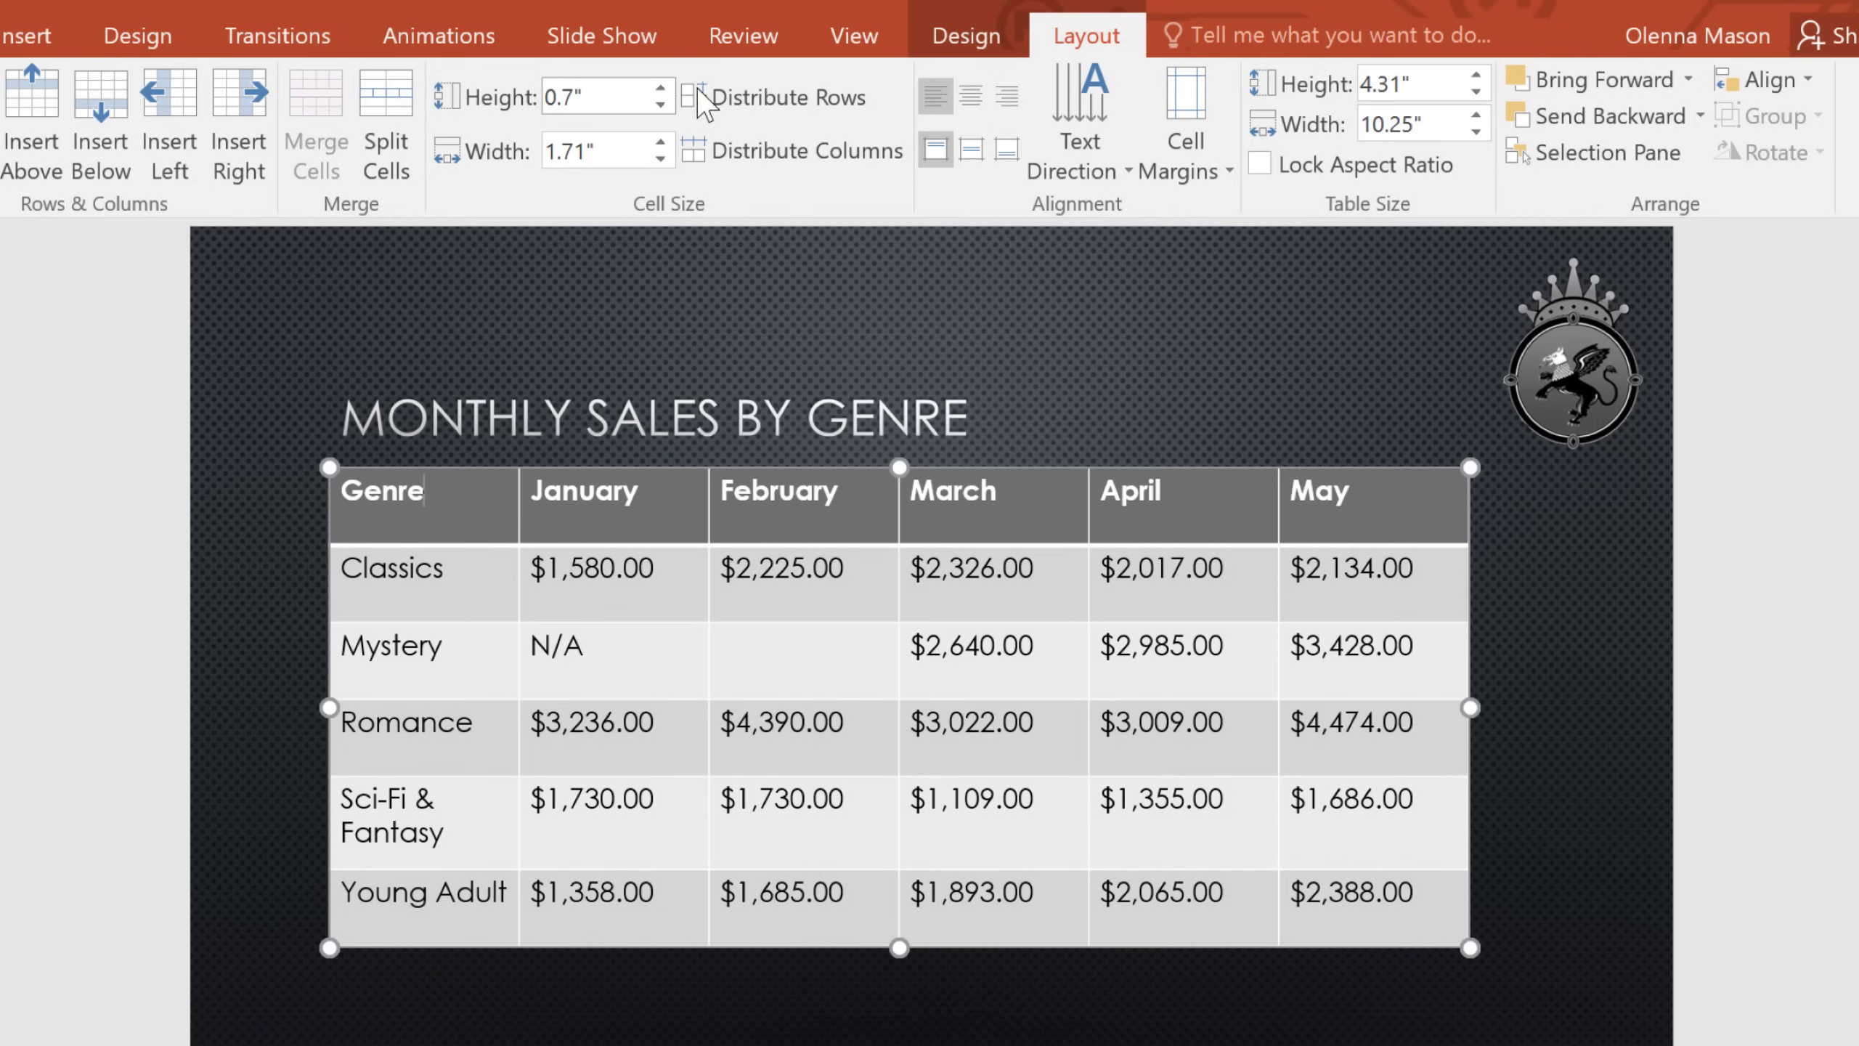
click(734, 106)
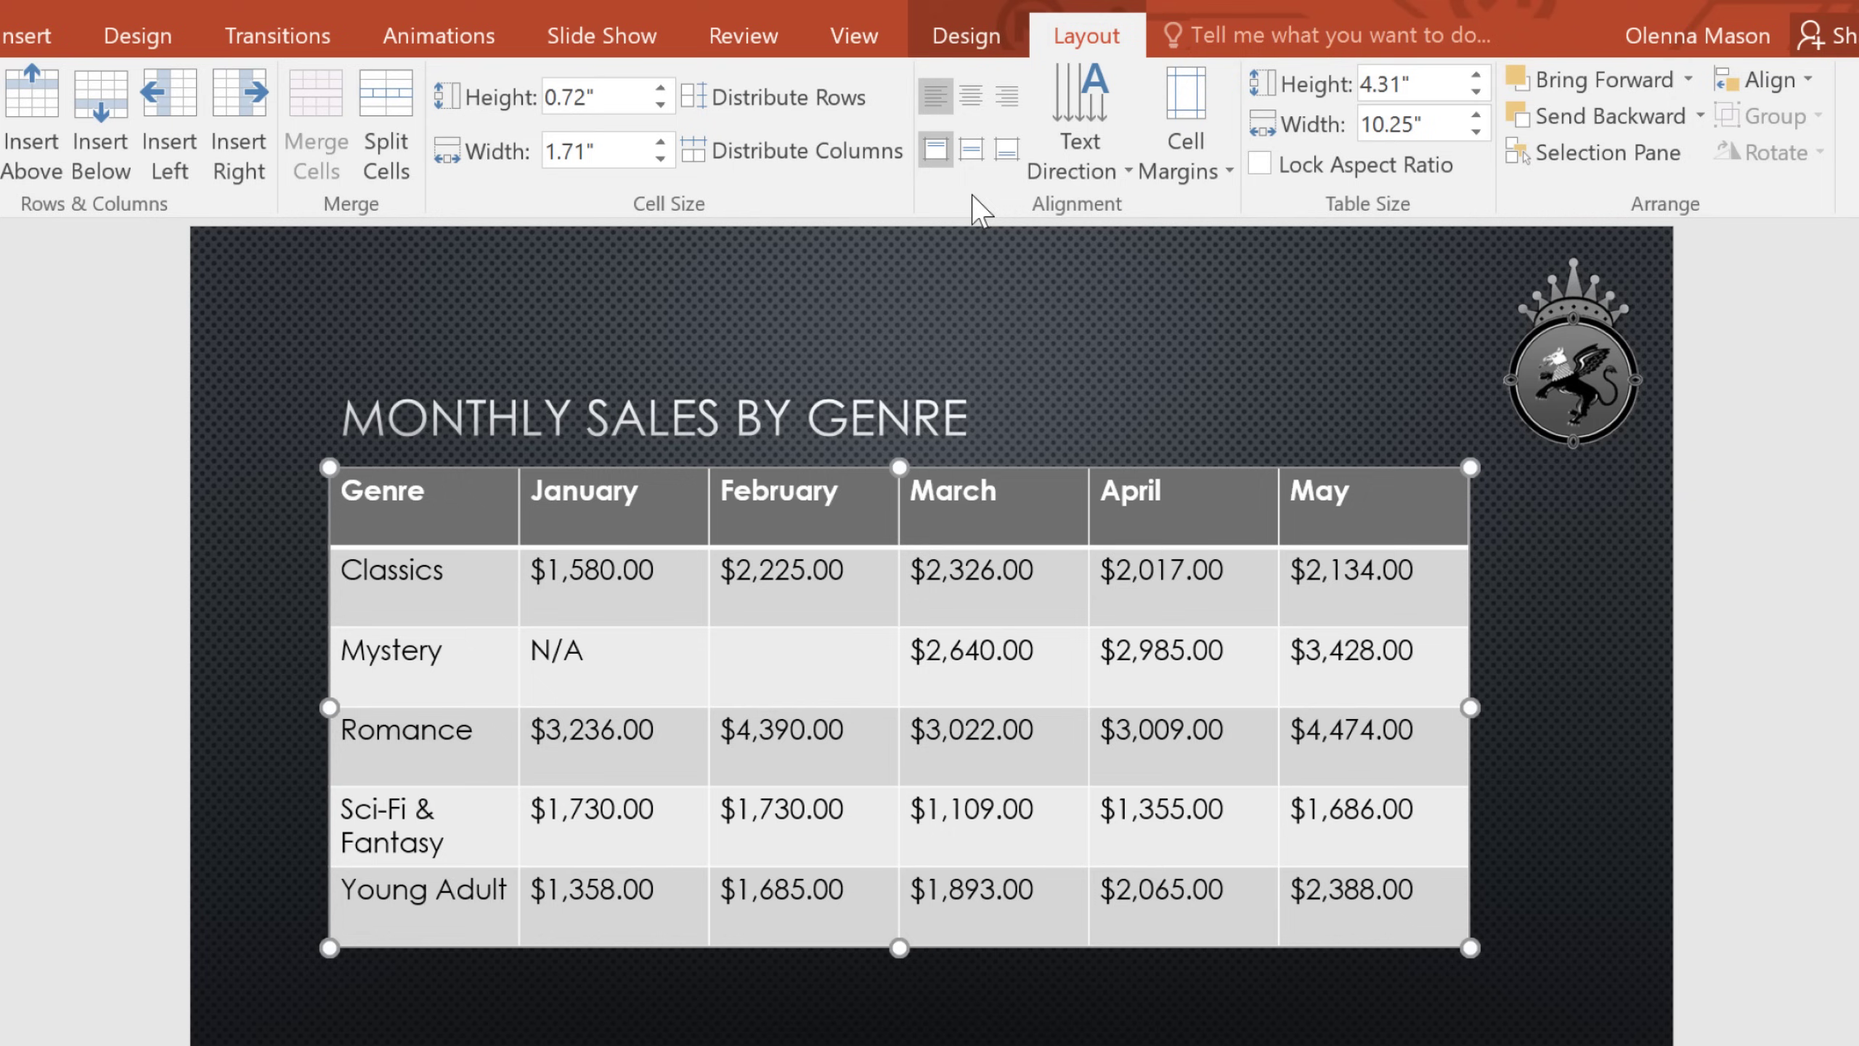
- Center all table text both vertically and horizontally within the cells
click(972, 150)
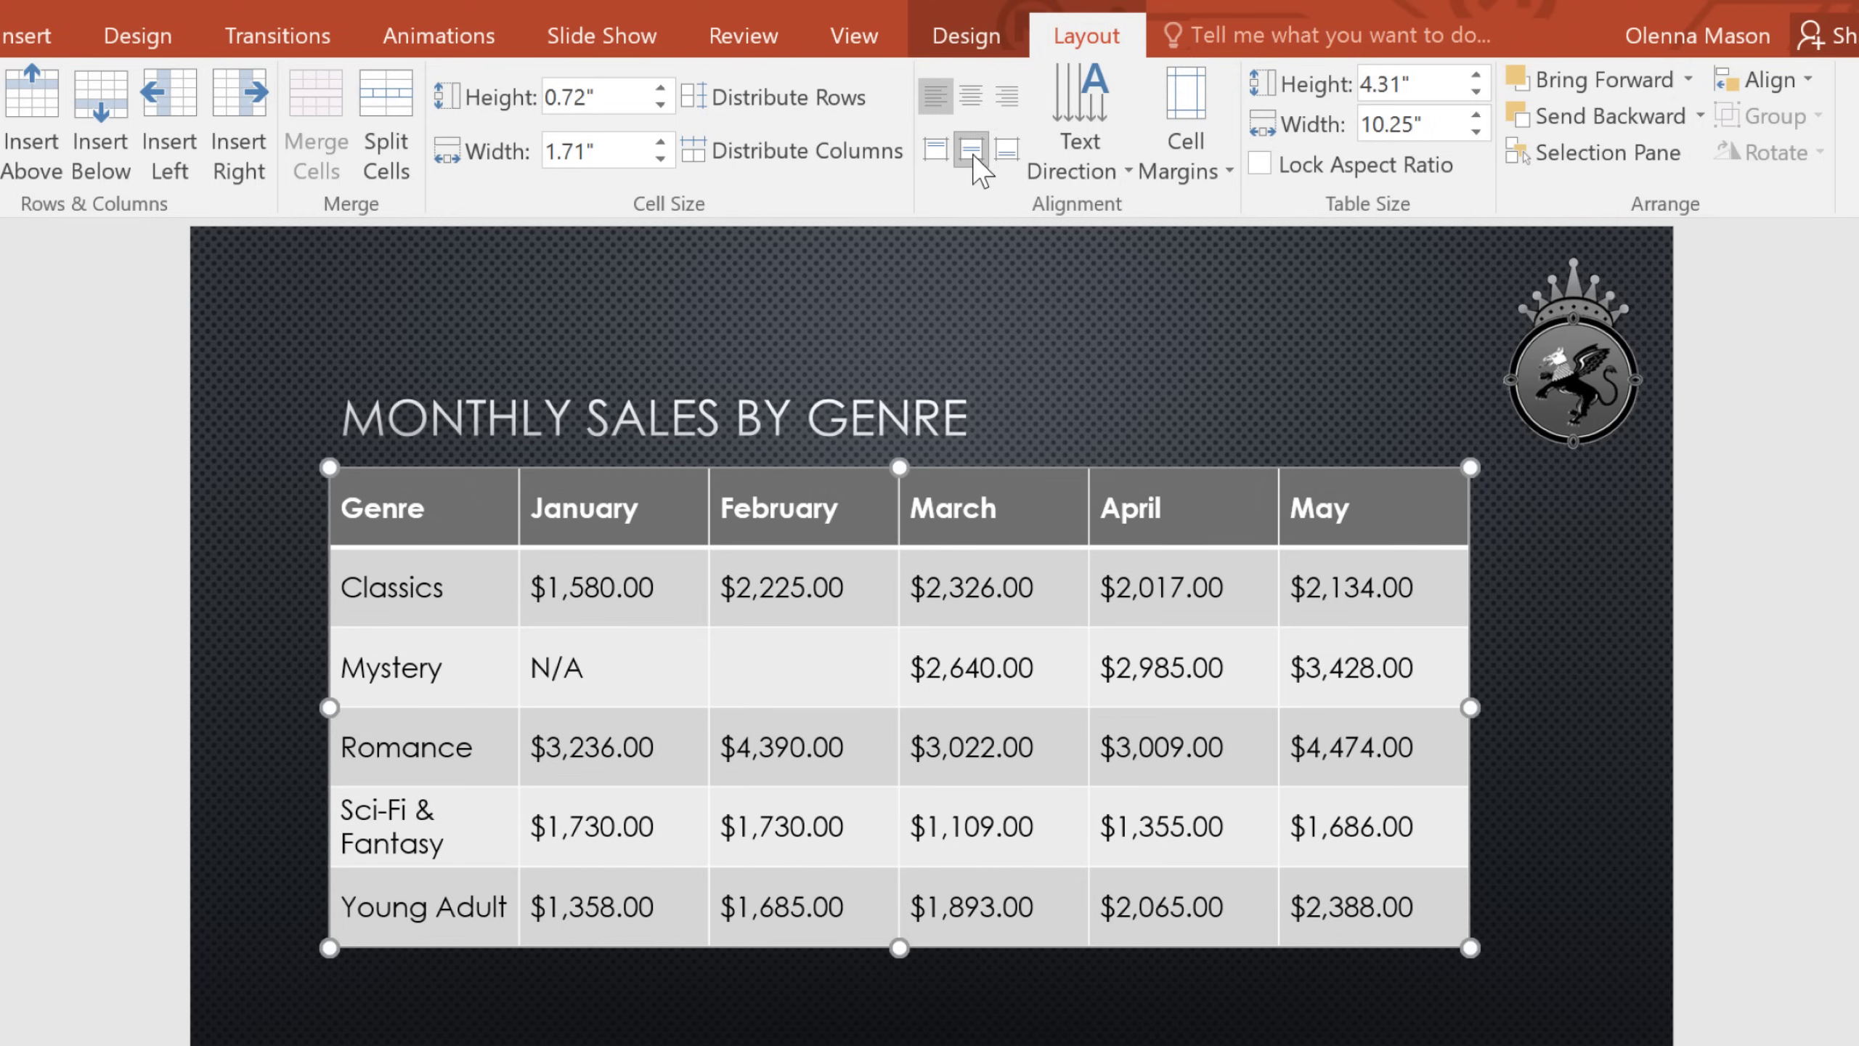
click(975, 99)
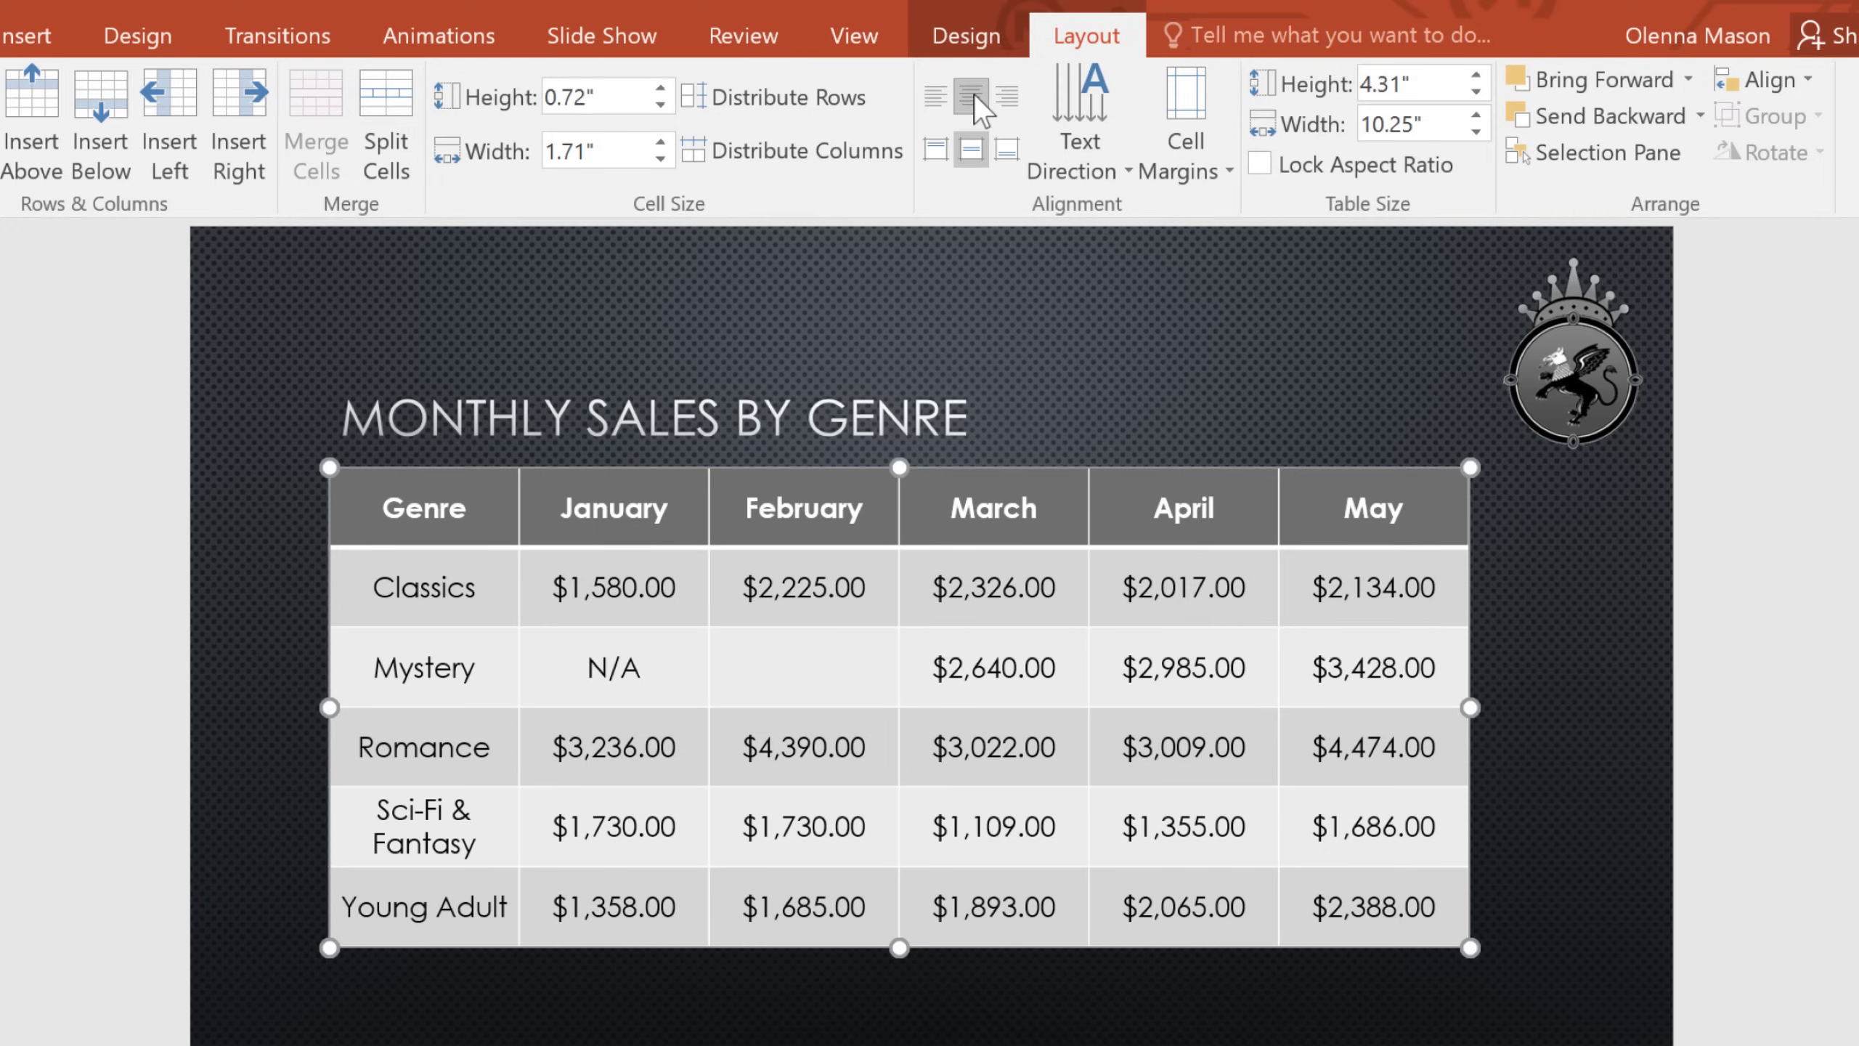
- Merge Mystery's N/A January cell with the empty February cell beside it
drag(606, 666, 809, 675)
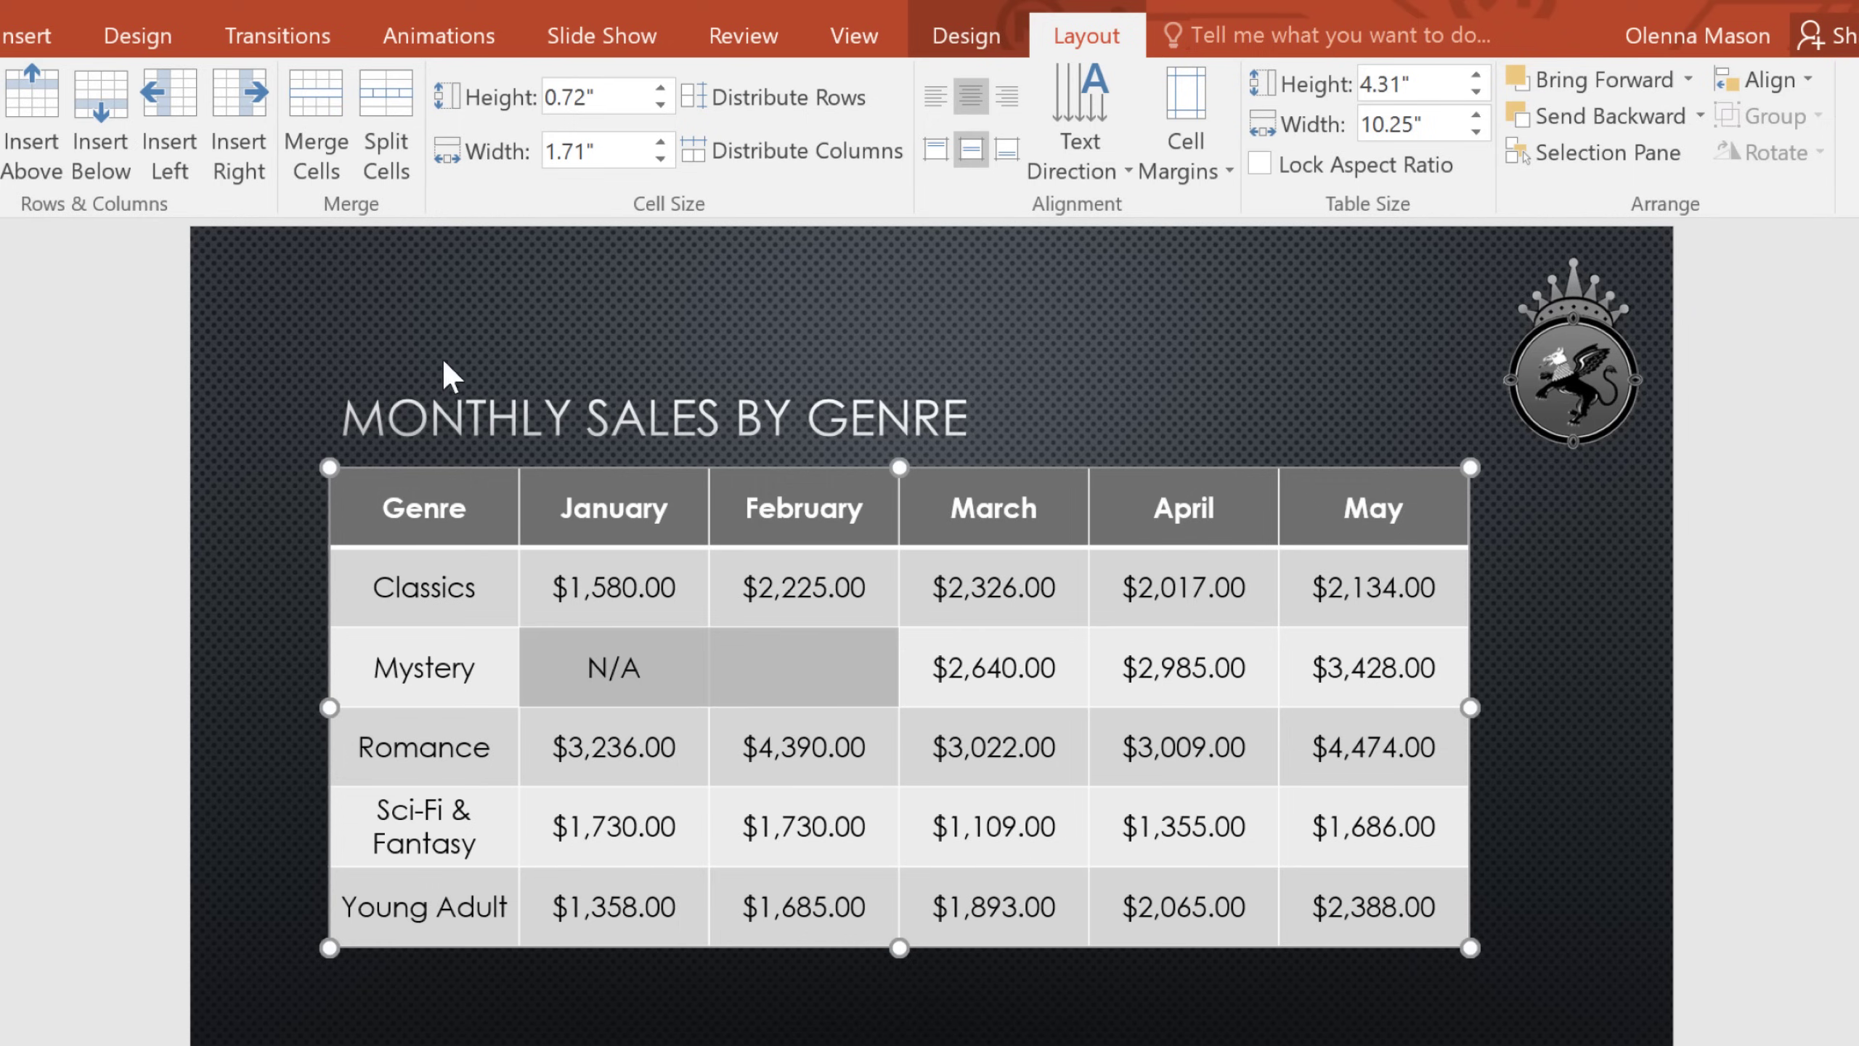
click(328, 157)
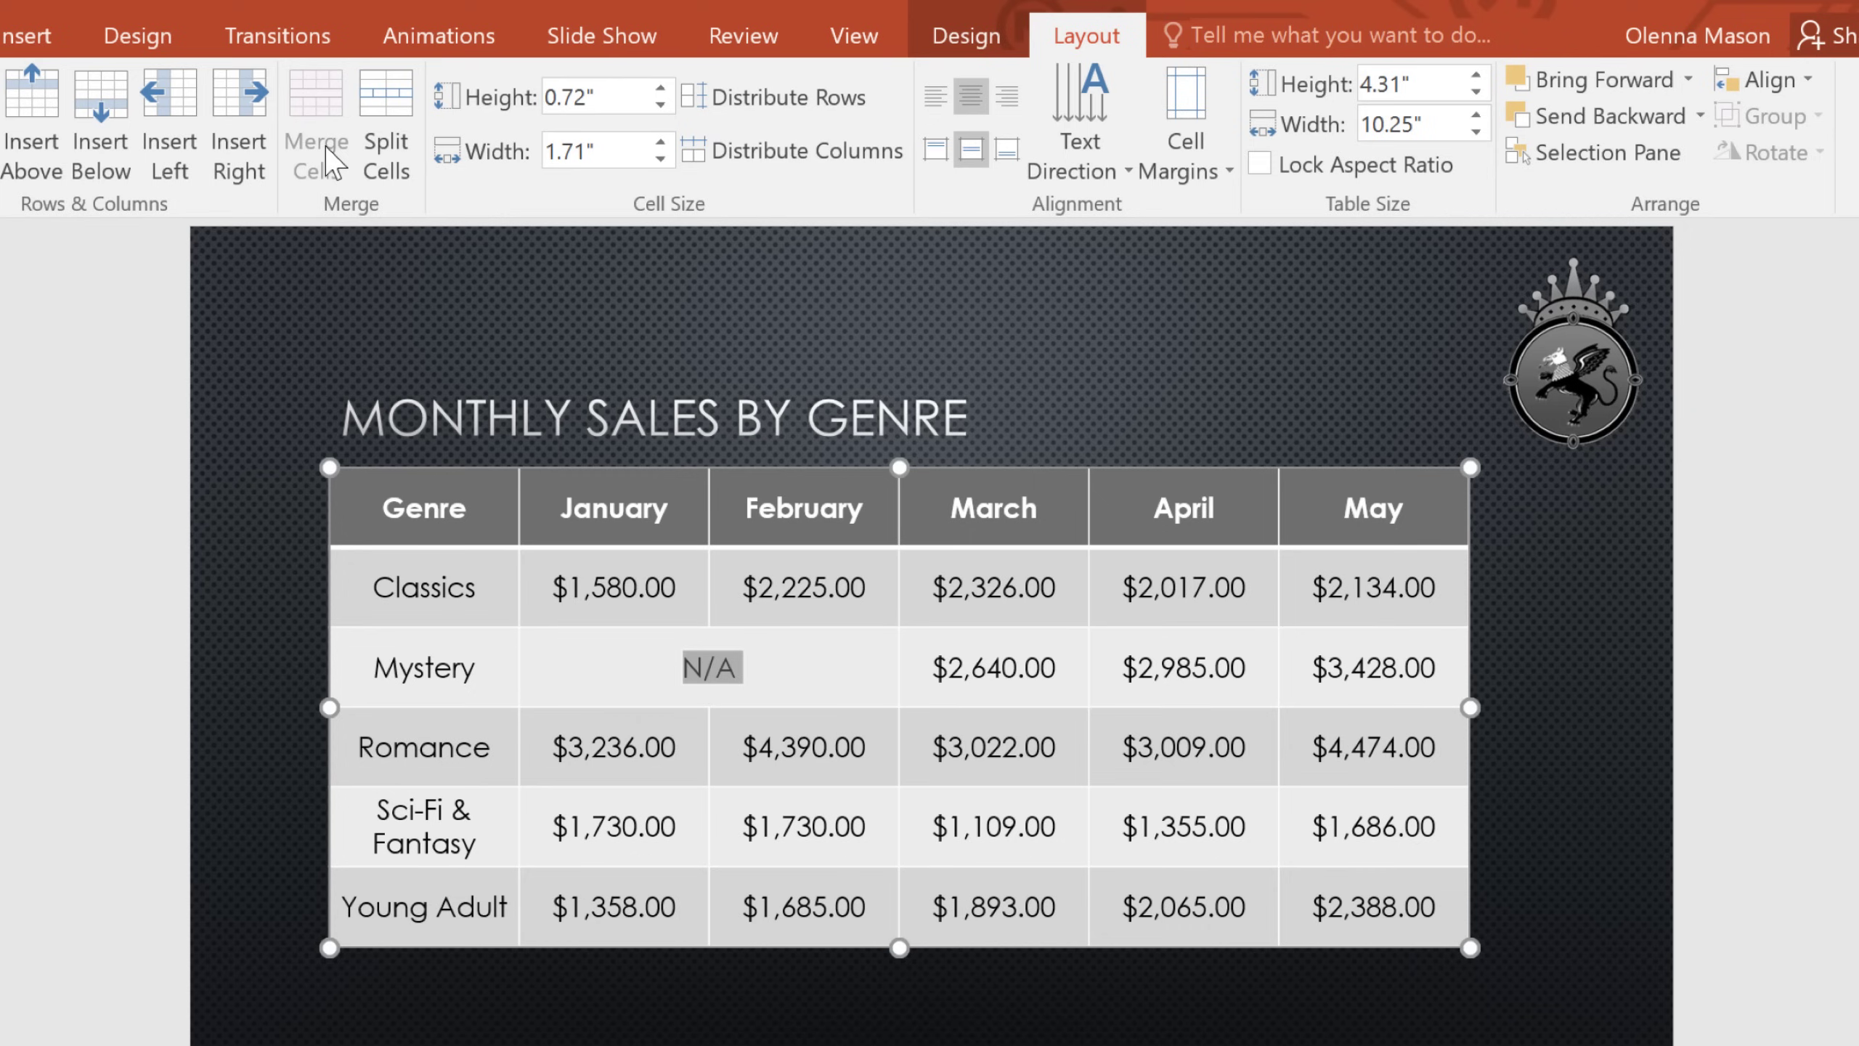
click(964, 42)
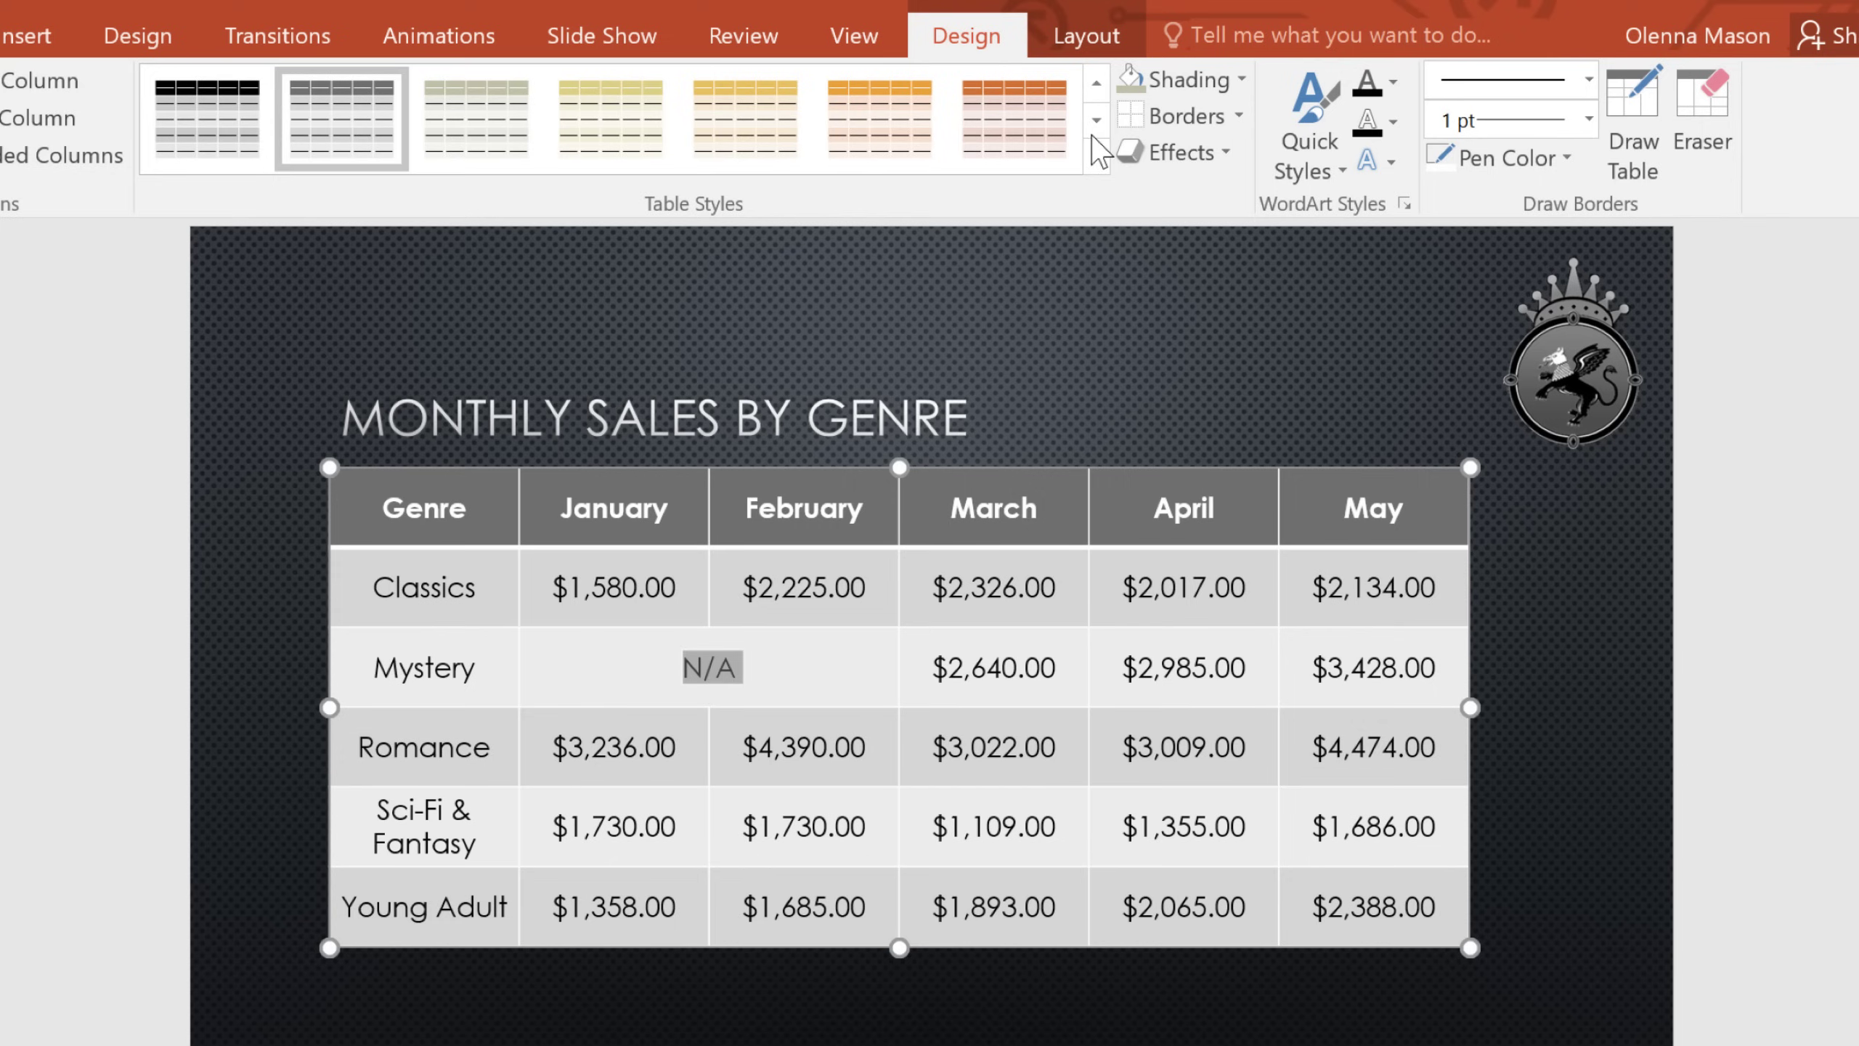
- Apply the Light table style with the gold Accent 4 header row
click(1098, 154)
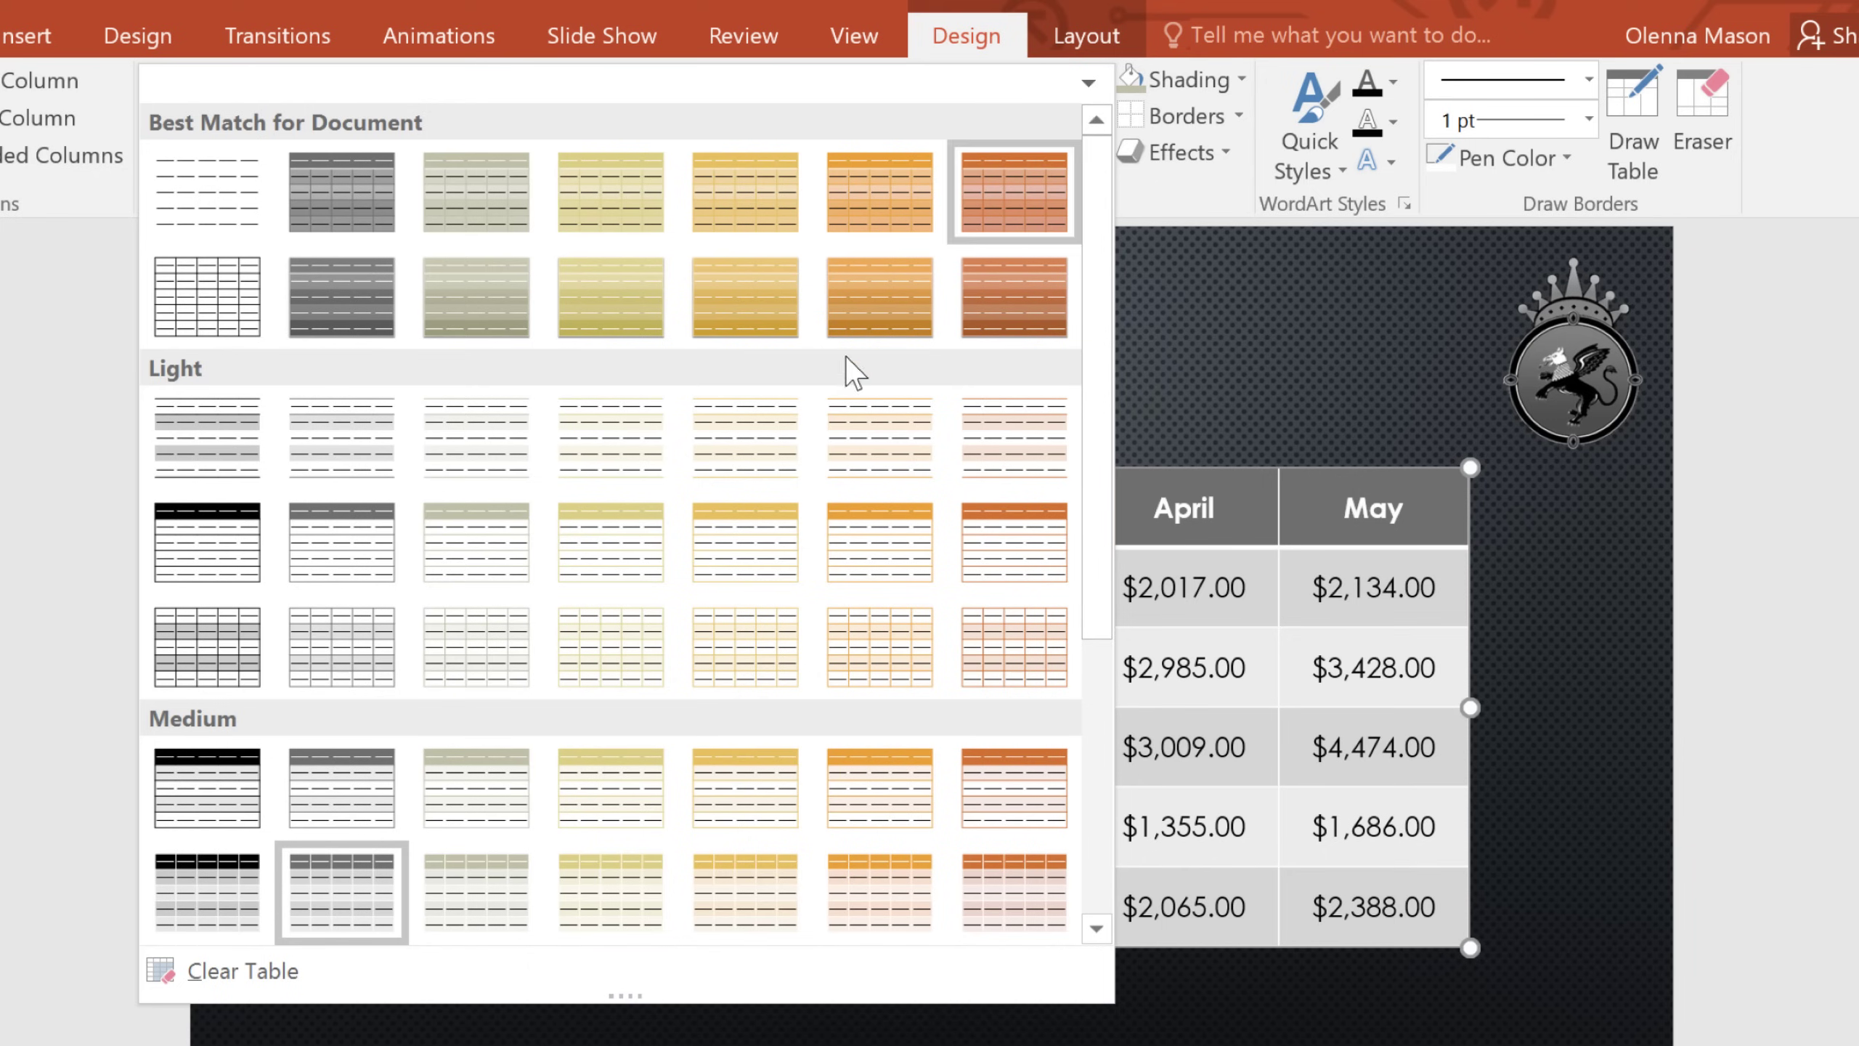
click(746, 545)
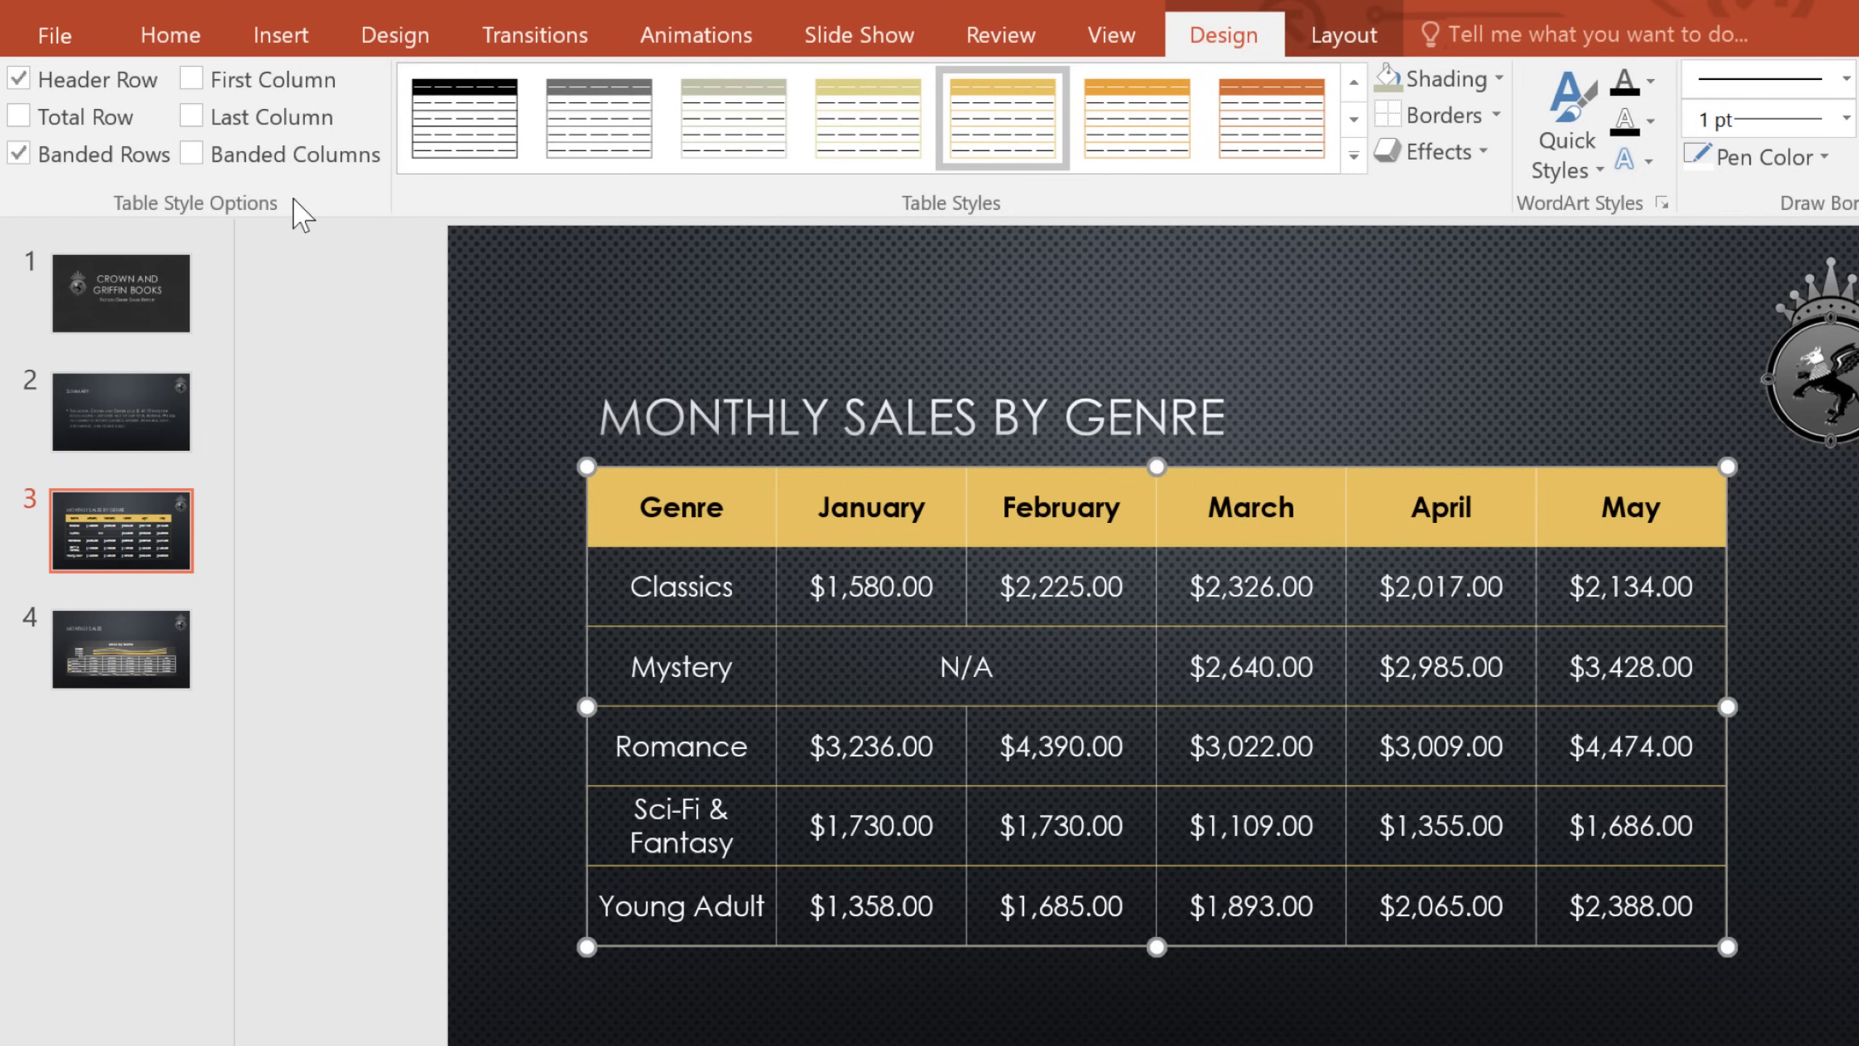
- Bold the first-column genre names while keeping the gold header row formatting
click(192, 79)
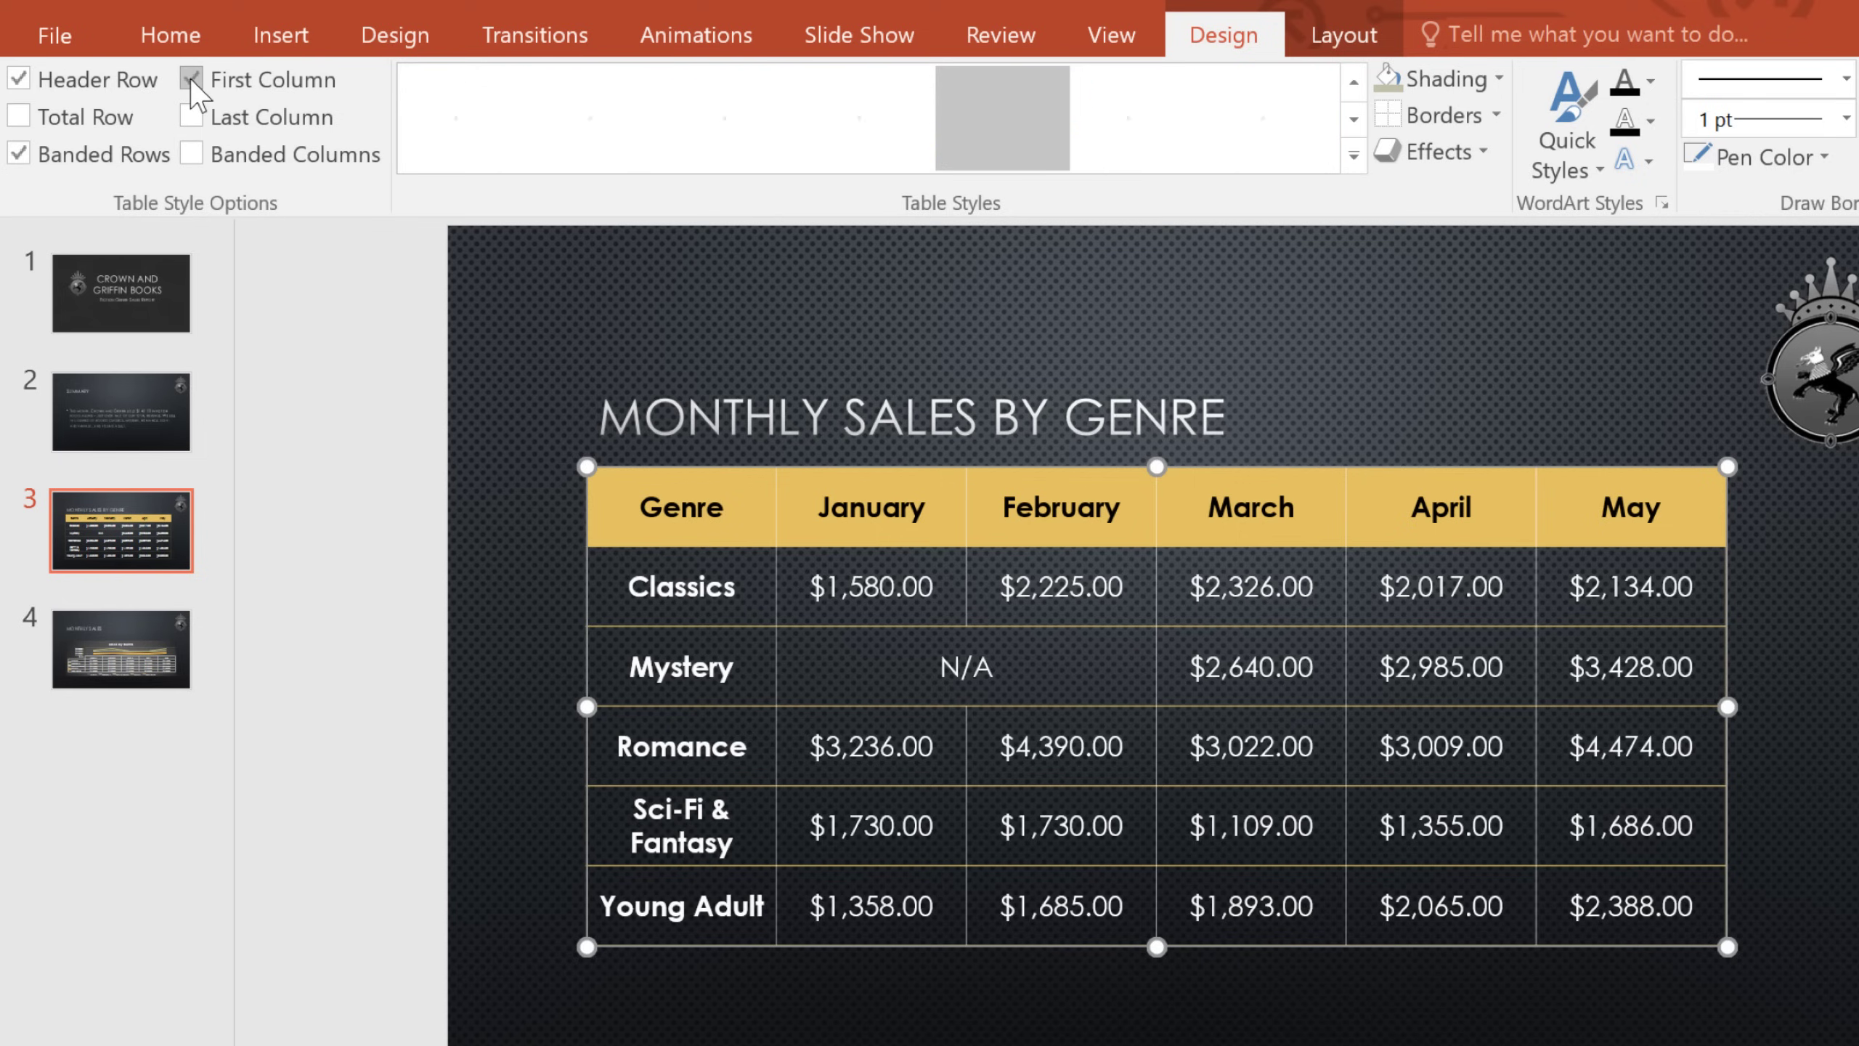
click(19, 78)
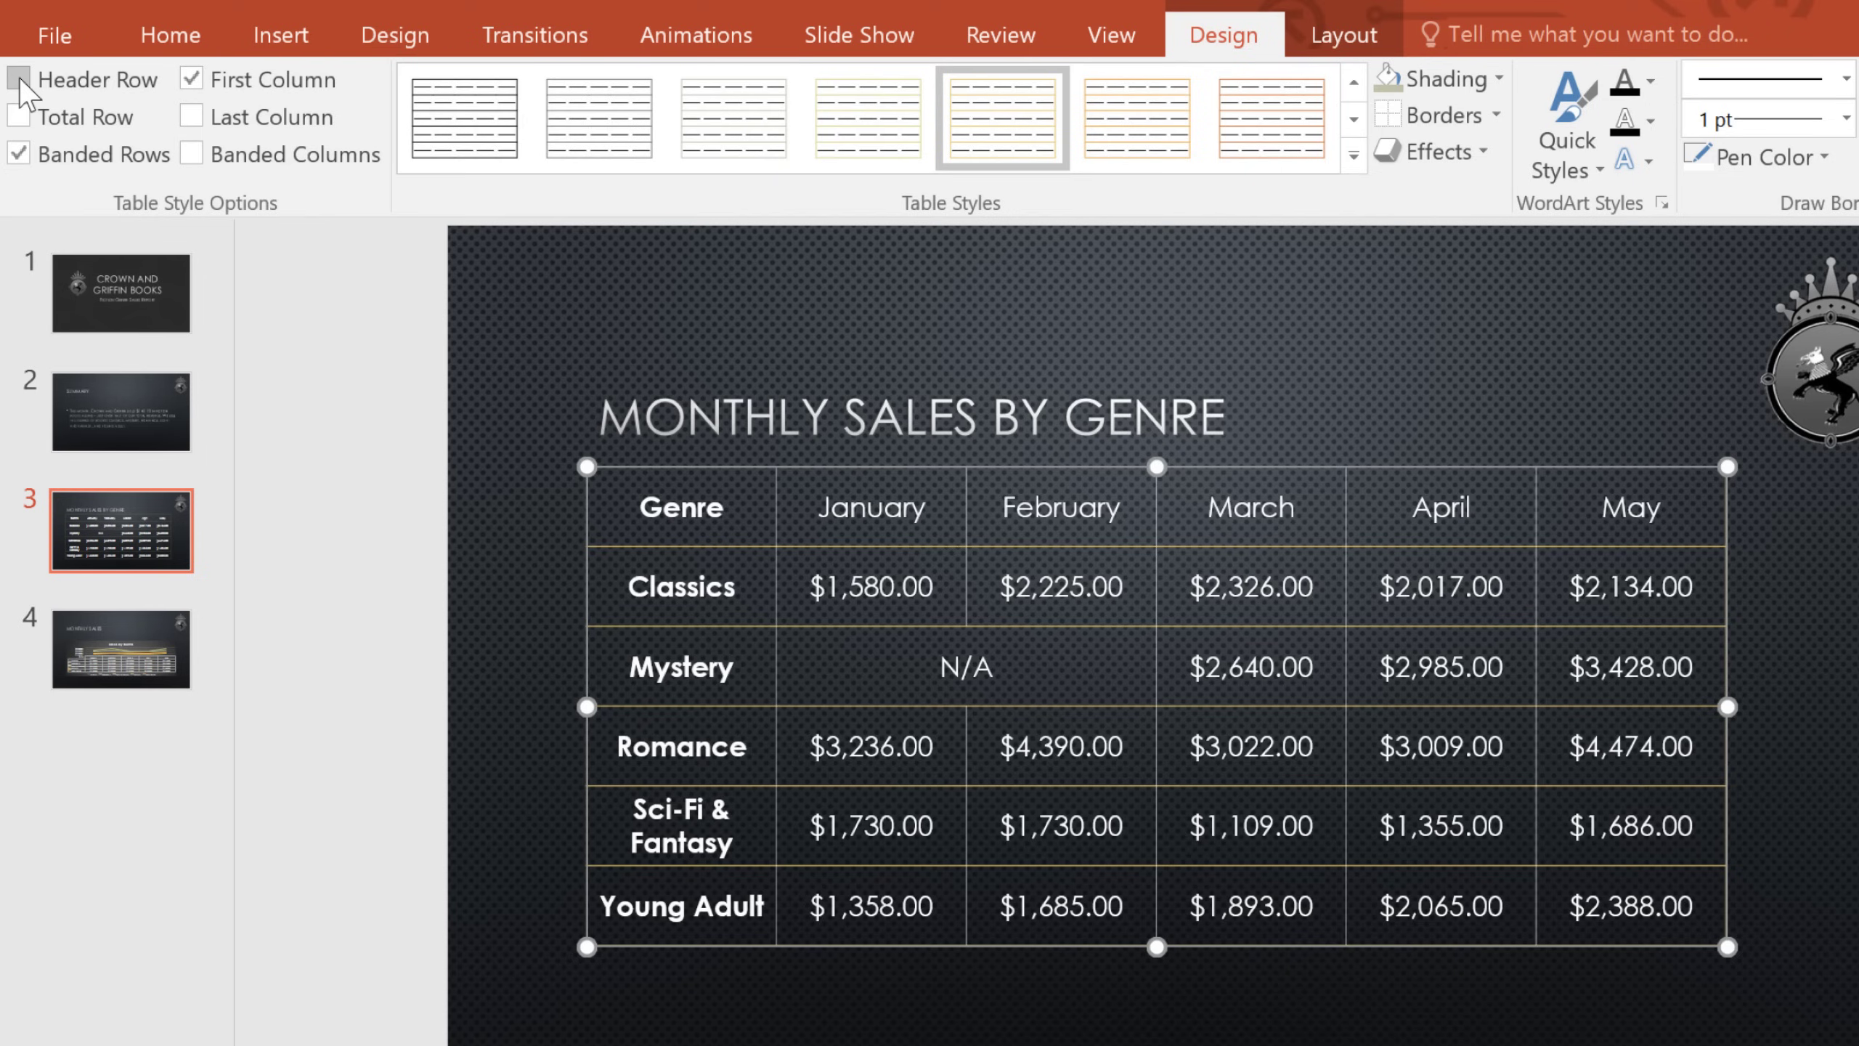
click(19, 79)
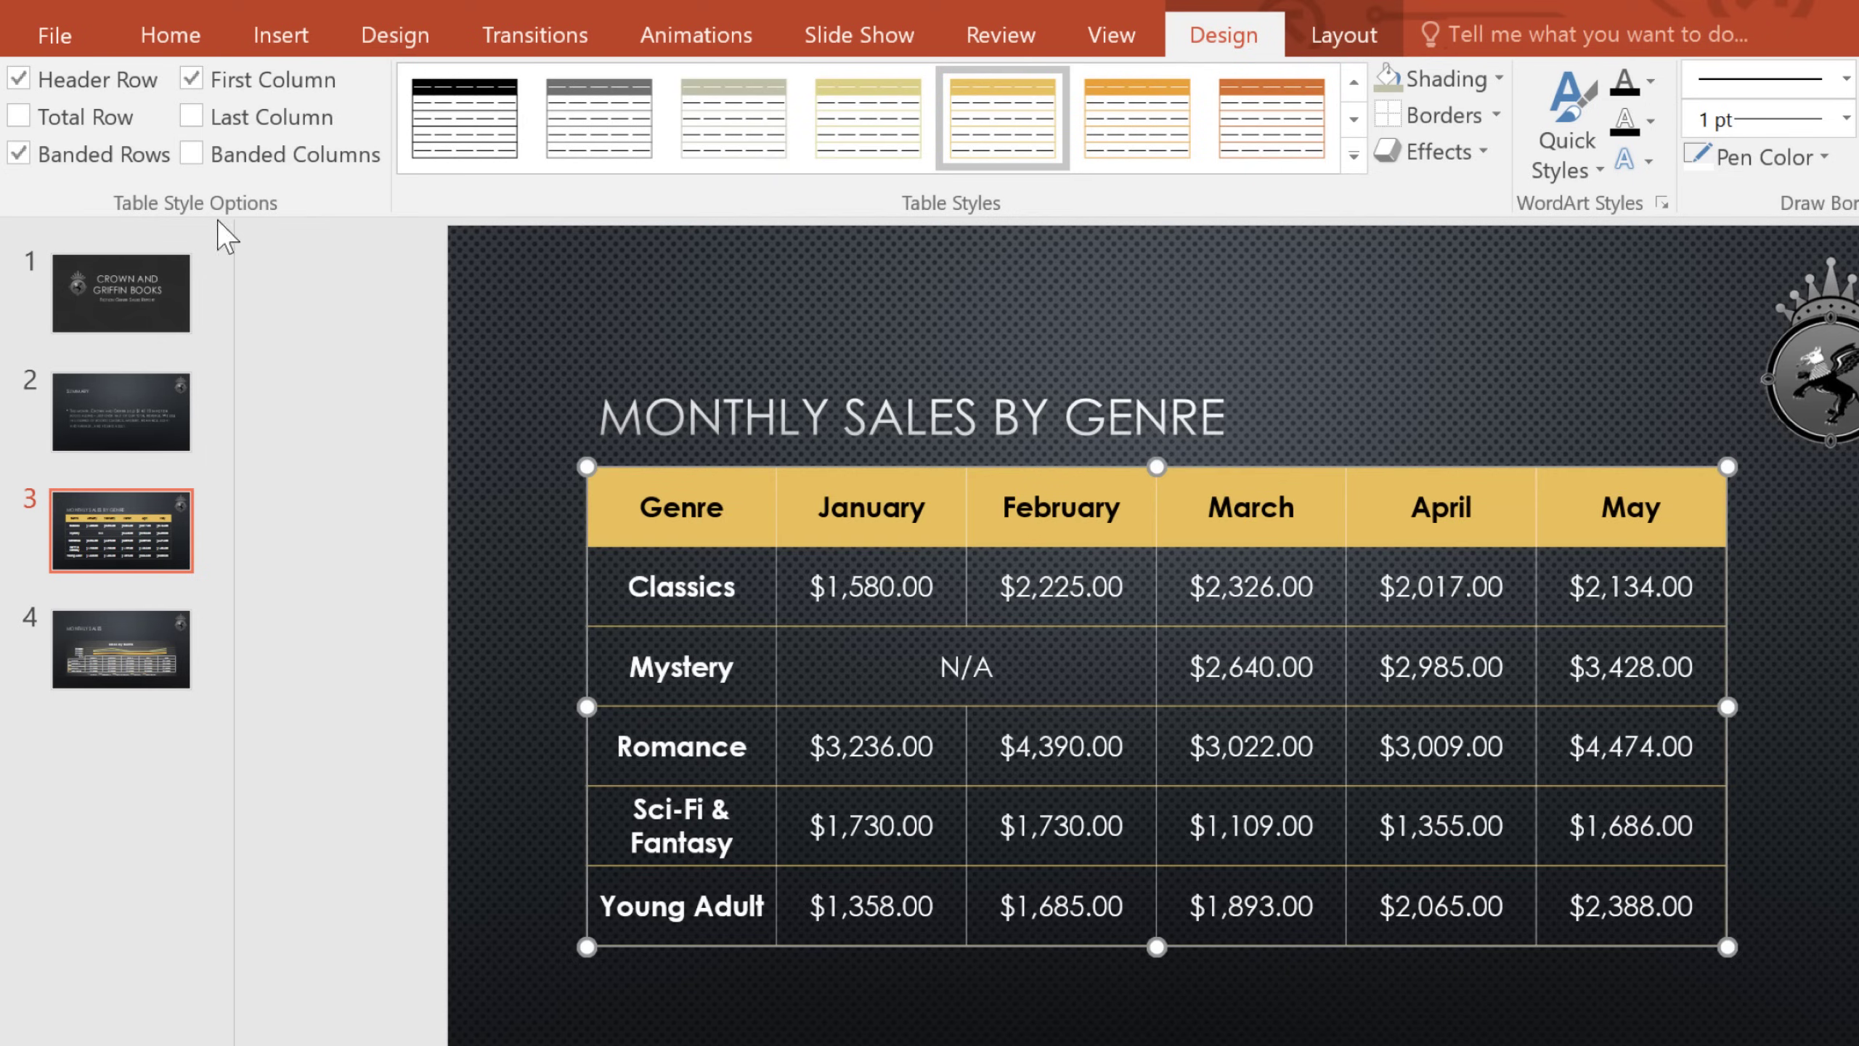
click(494, 464)
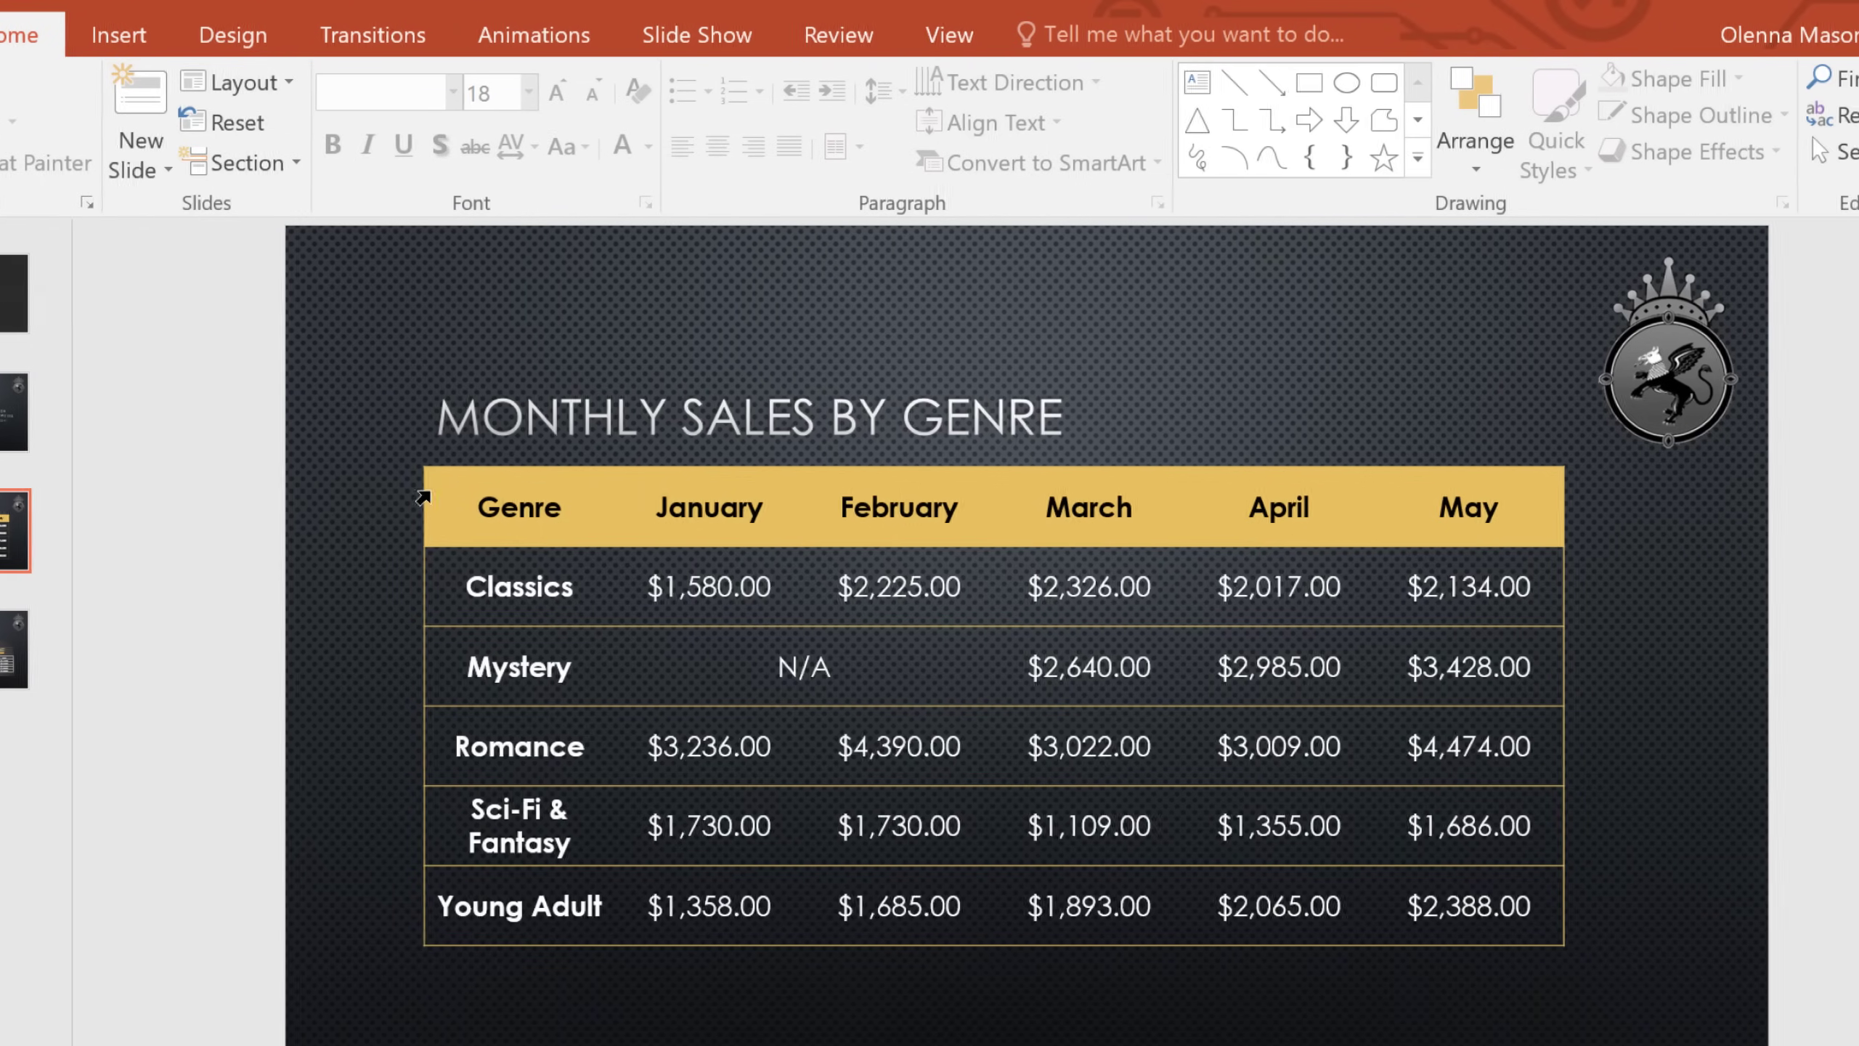
- Select the table and set the border pen to a dashed, ¾ pt grey line
drag(492, 502, 1344, 846)
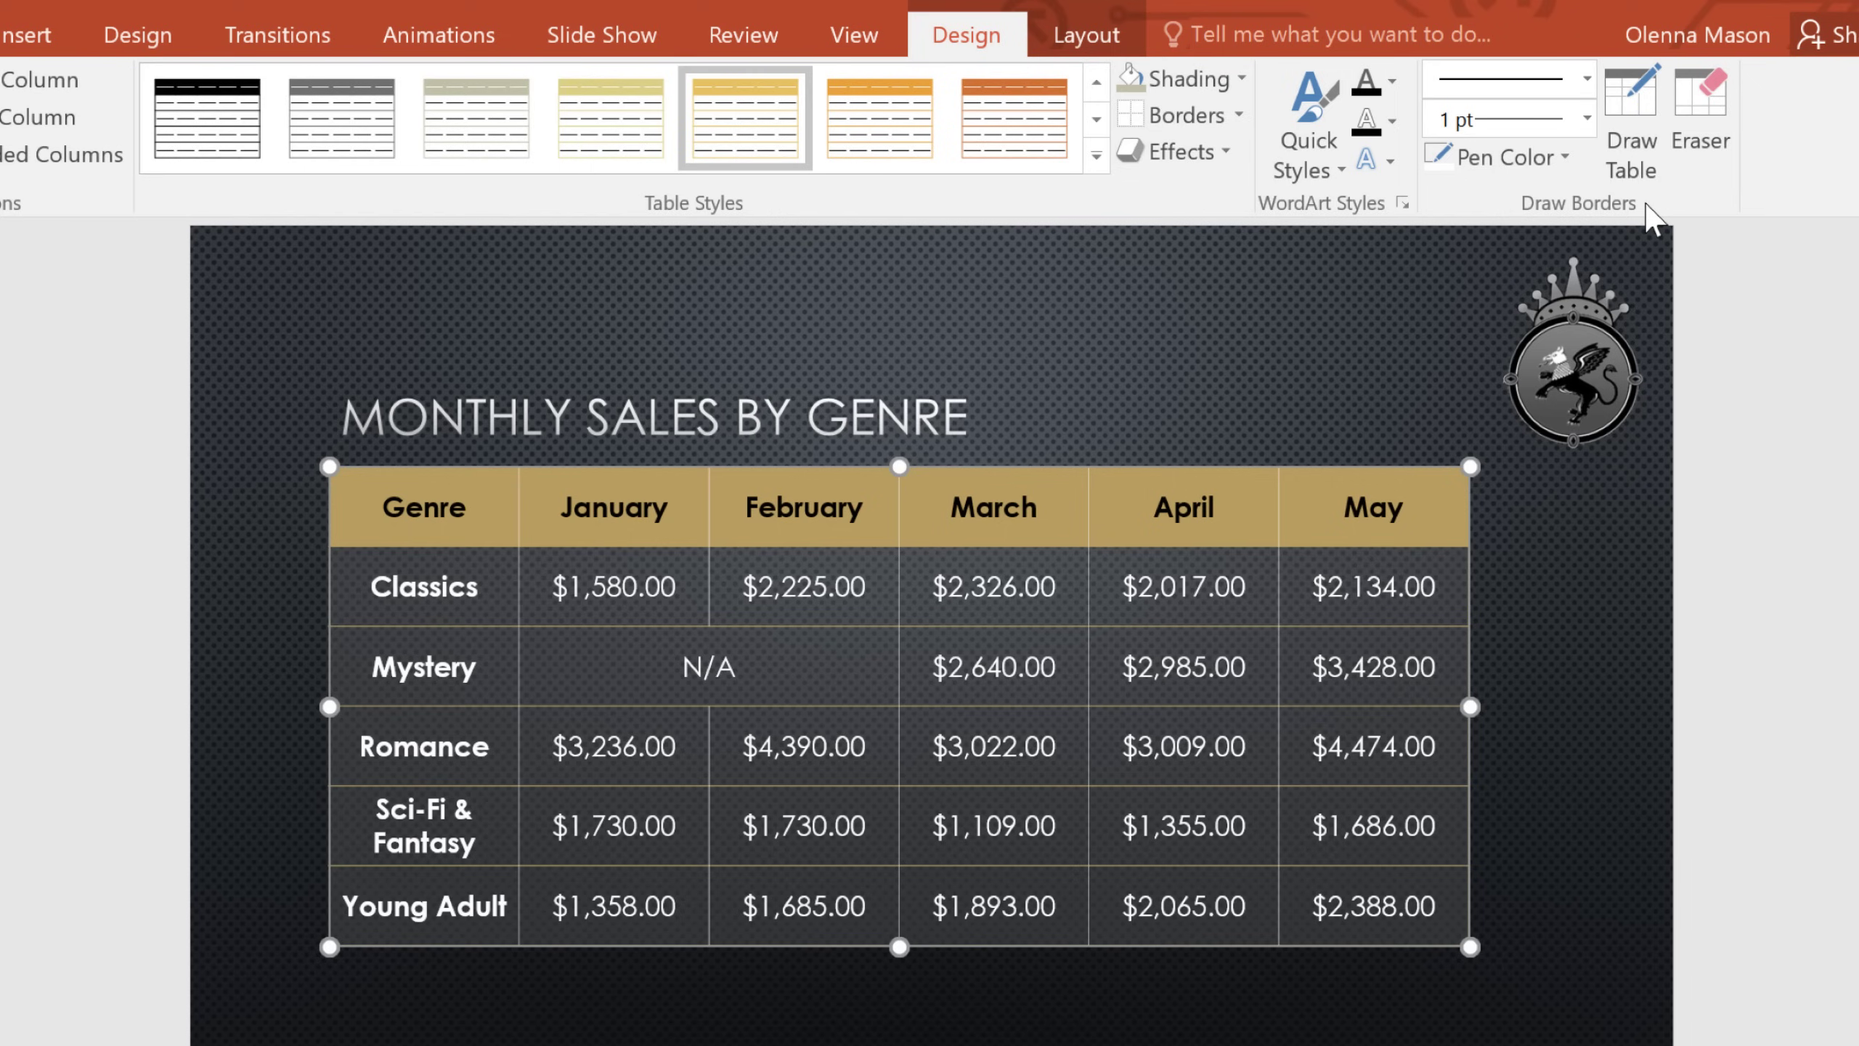
click(1586, 79)
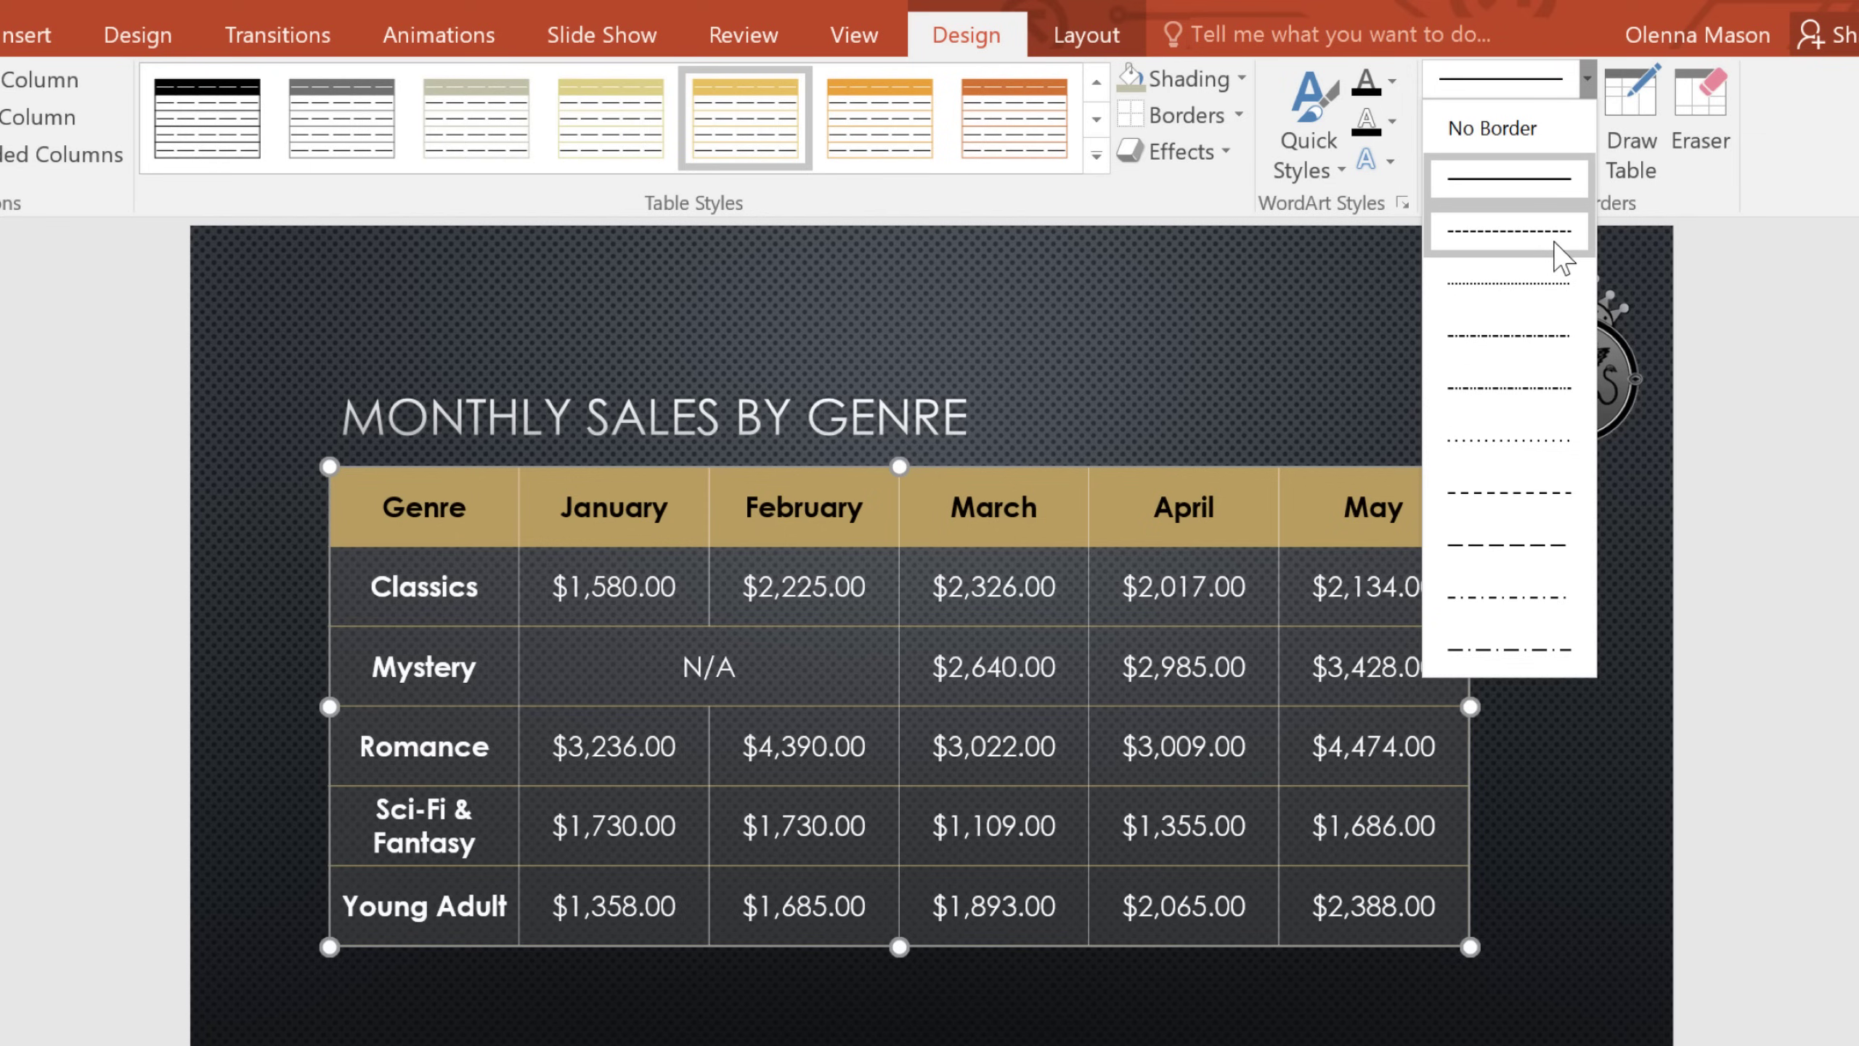
click(1509, 232)
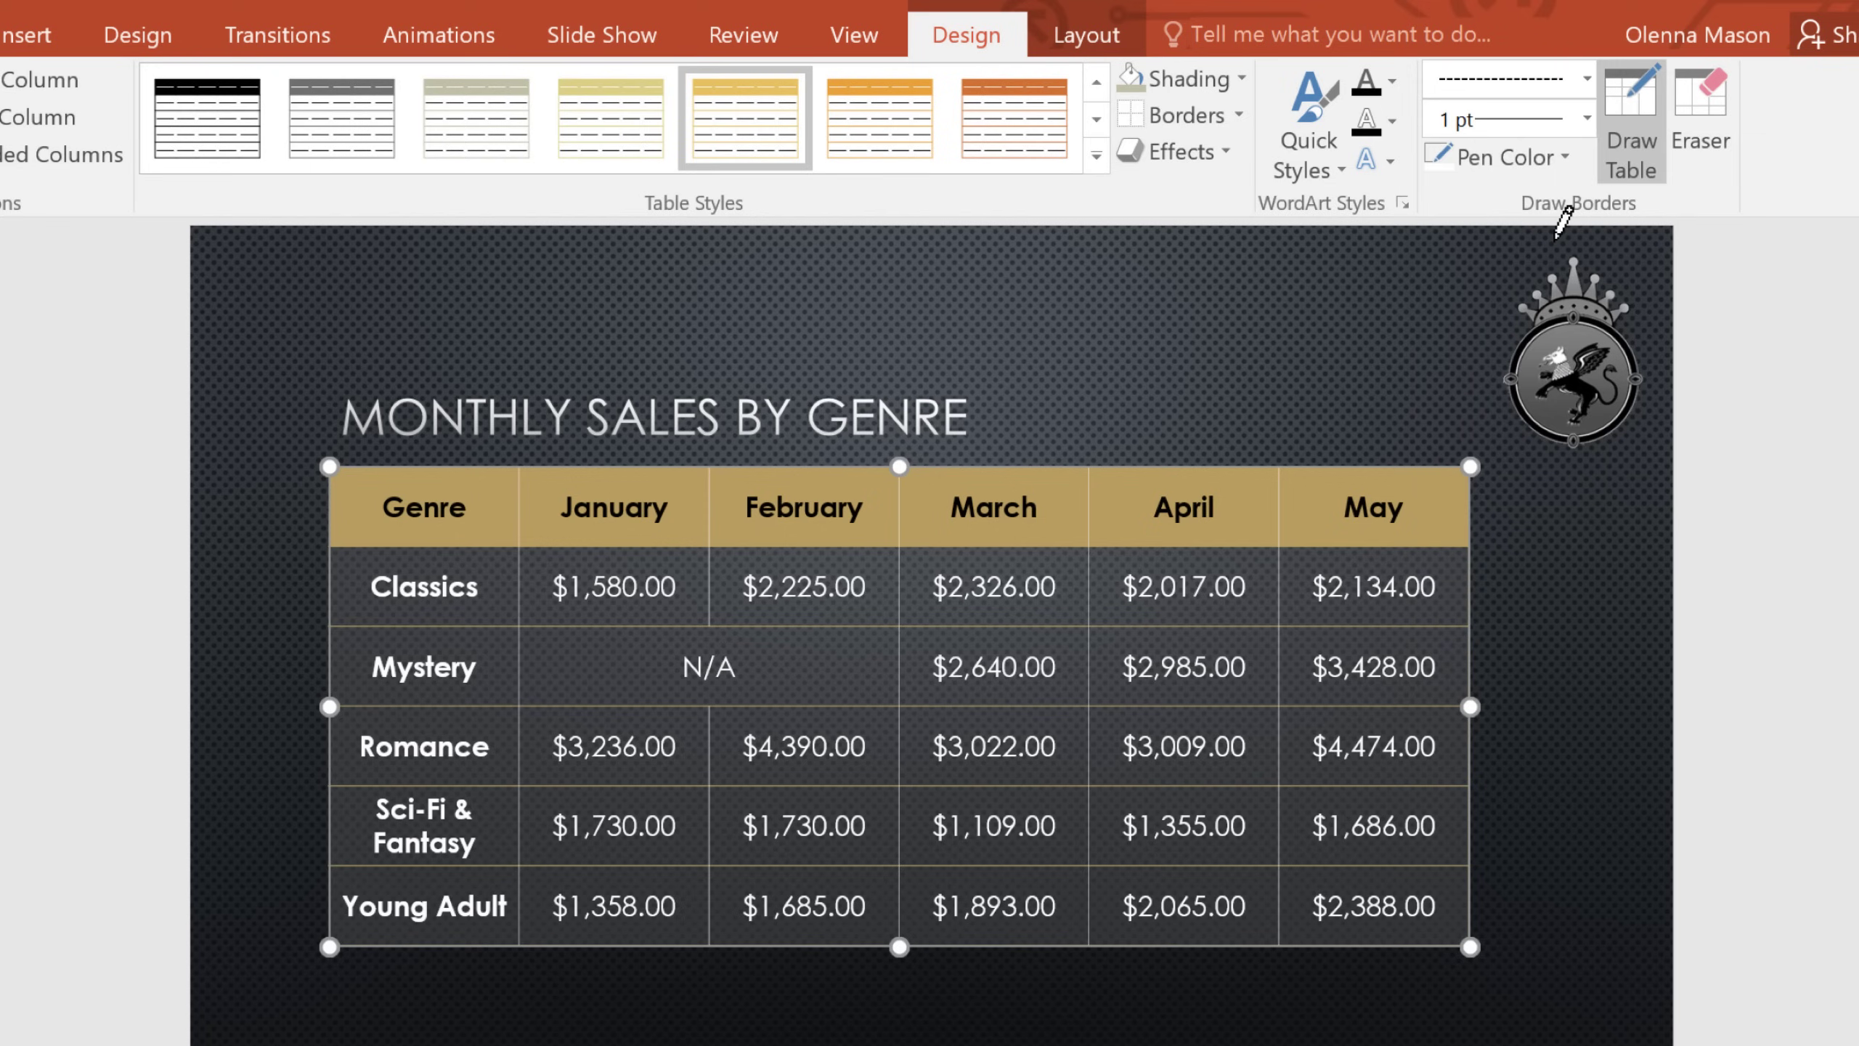
click(1586, 118)
click(1561, 274)
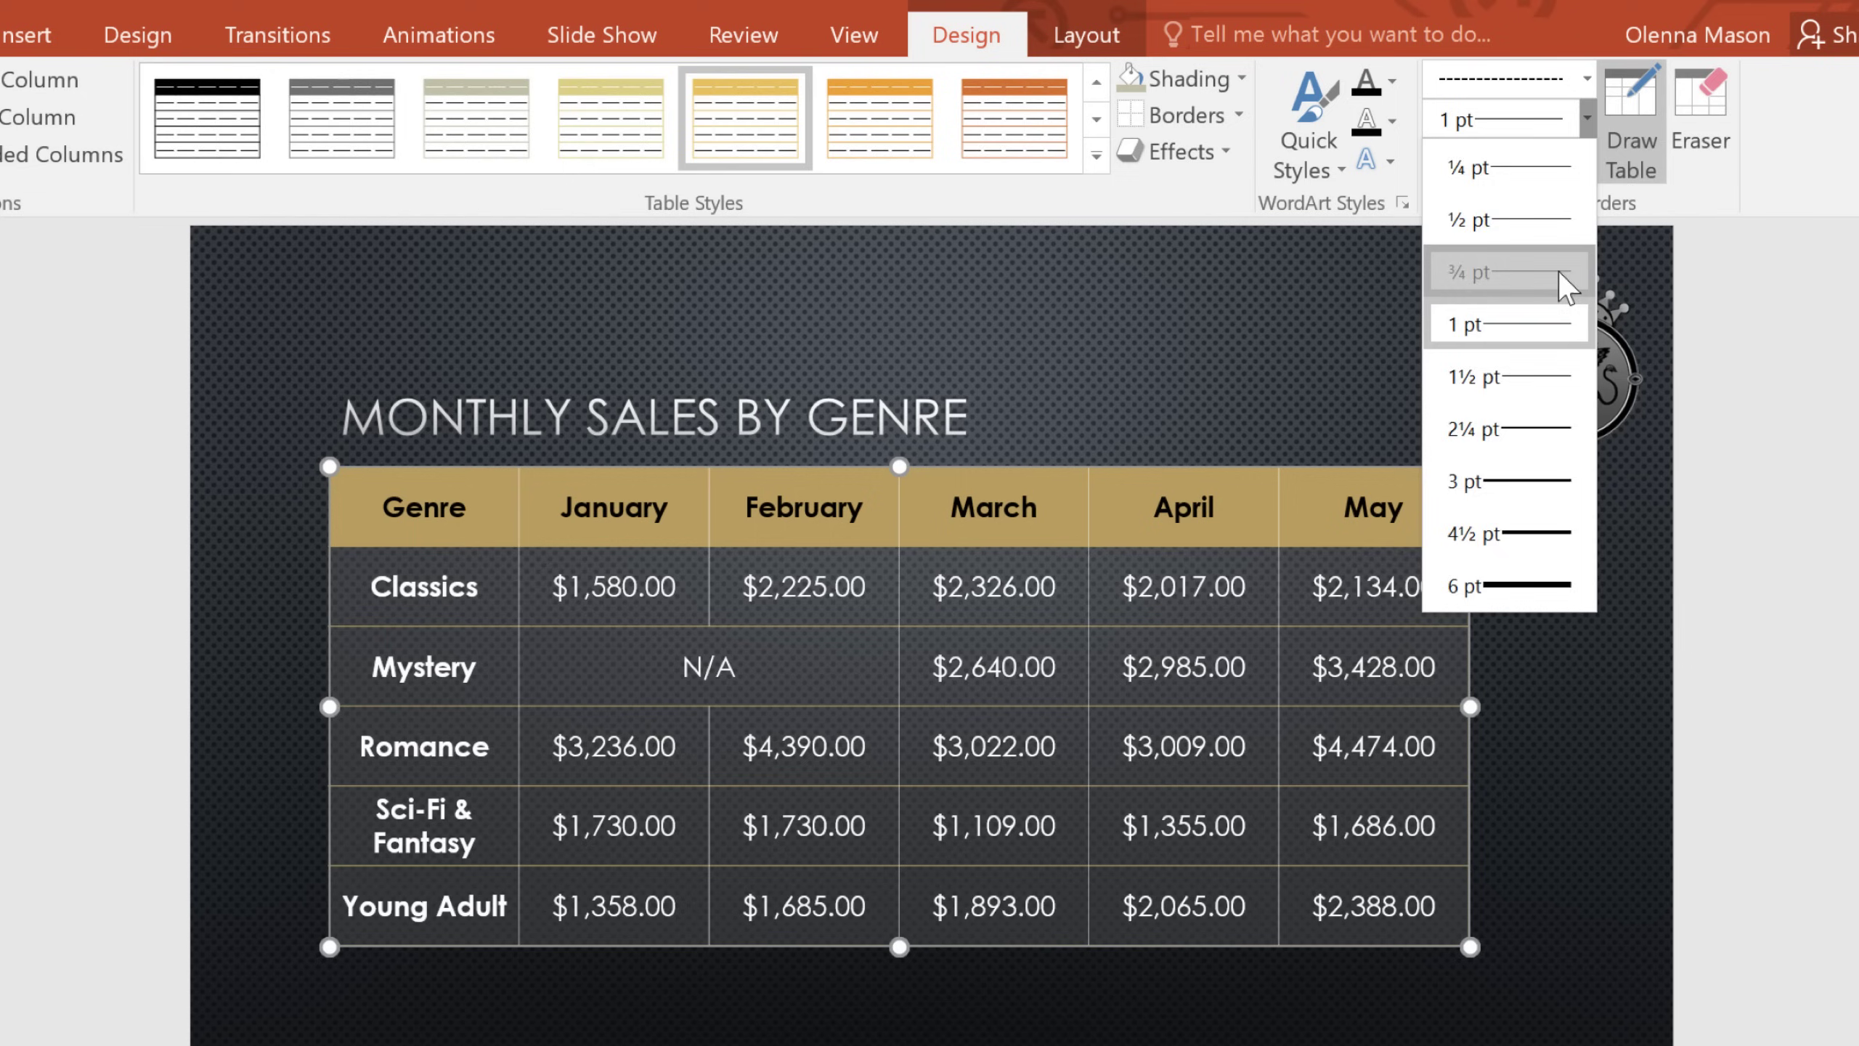
click(1564, 158)
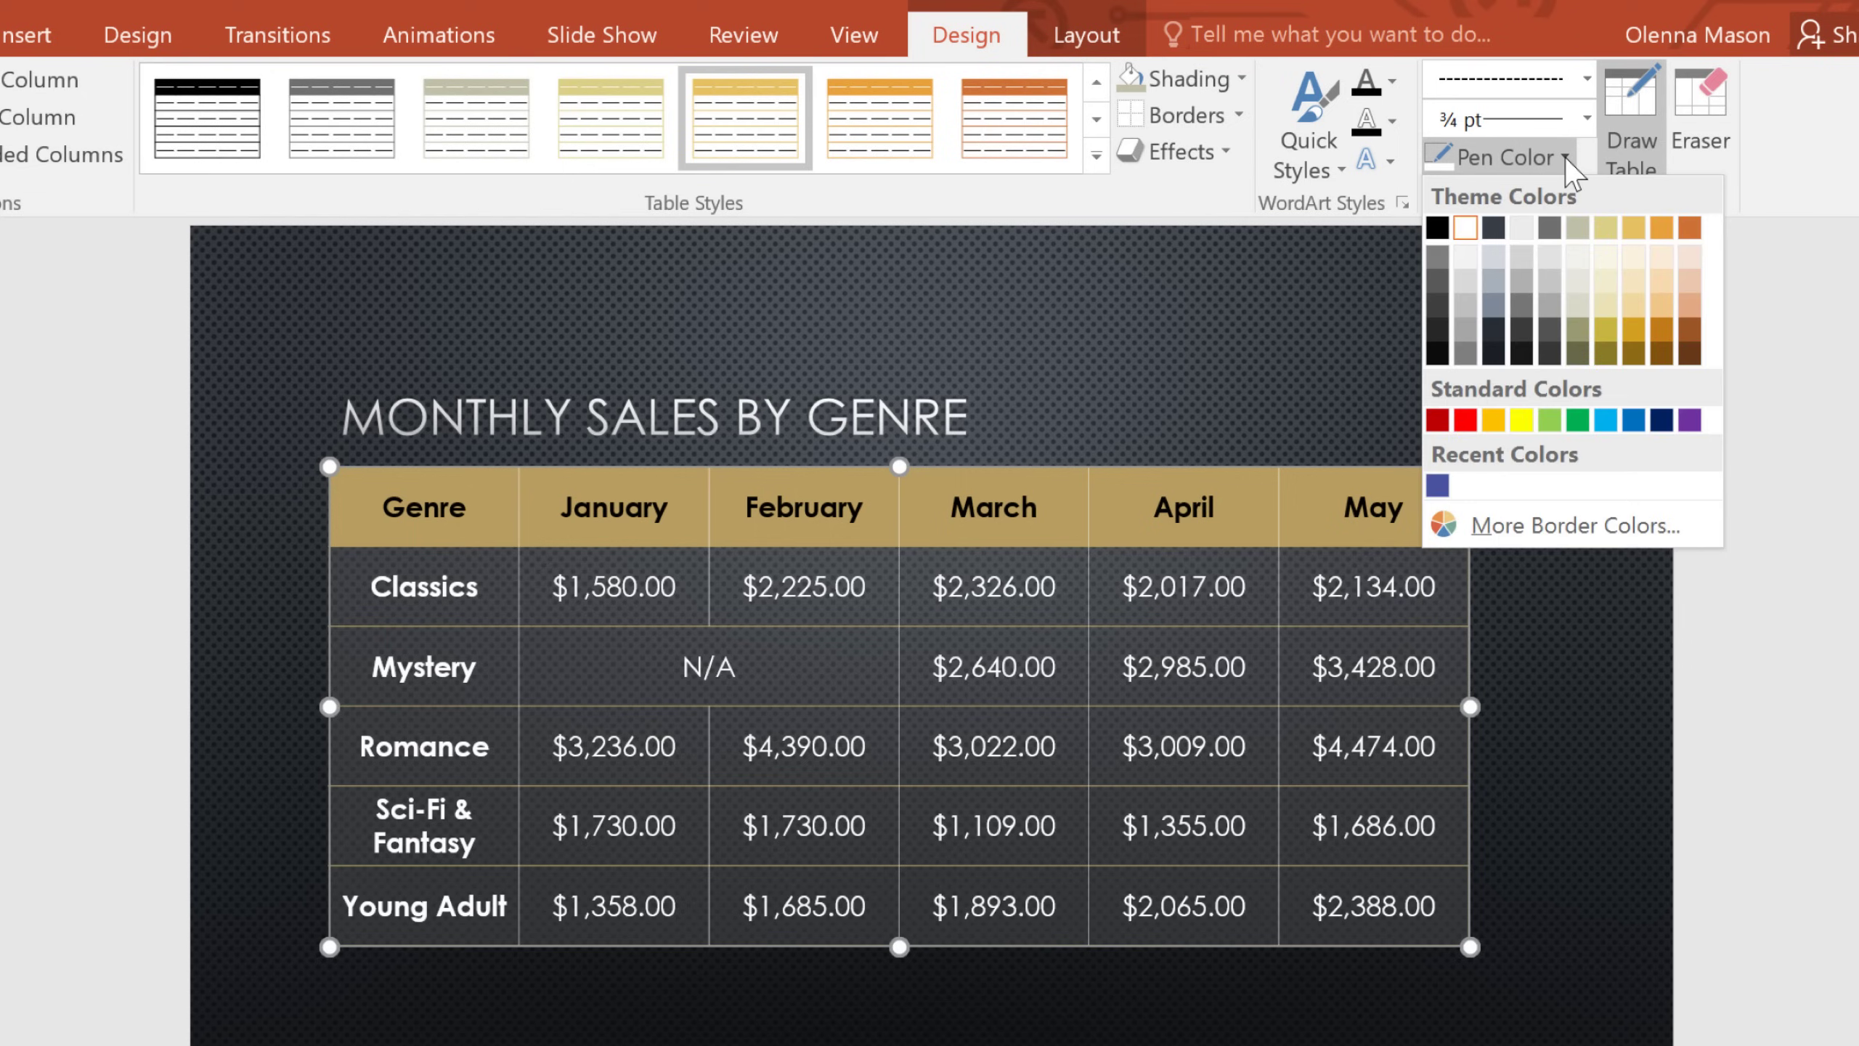
click(1437, 257)
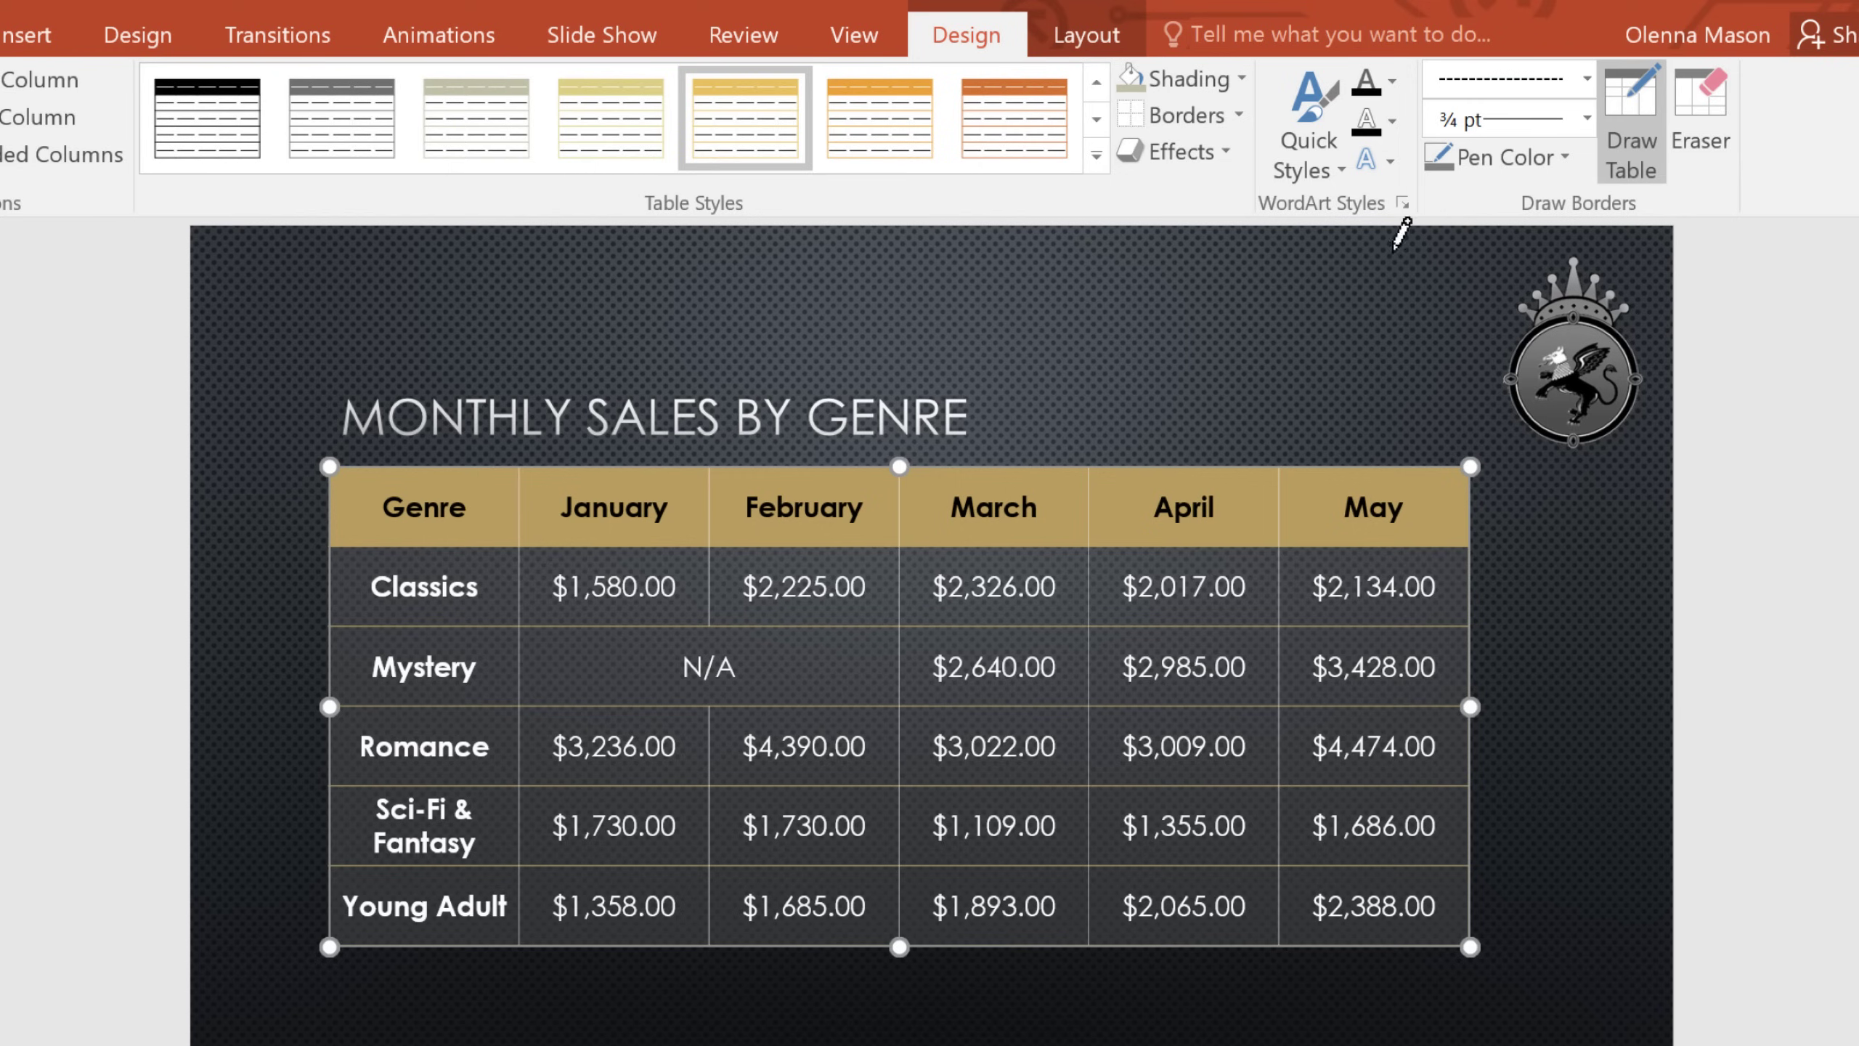
- Apply the dashed grey line to the table's Inside Borders, keeping the gold outer edge solid
click(1238, 117)
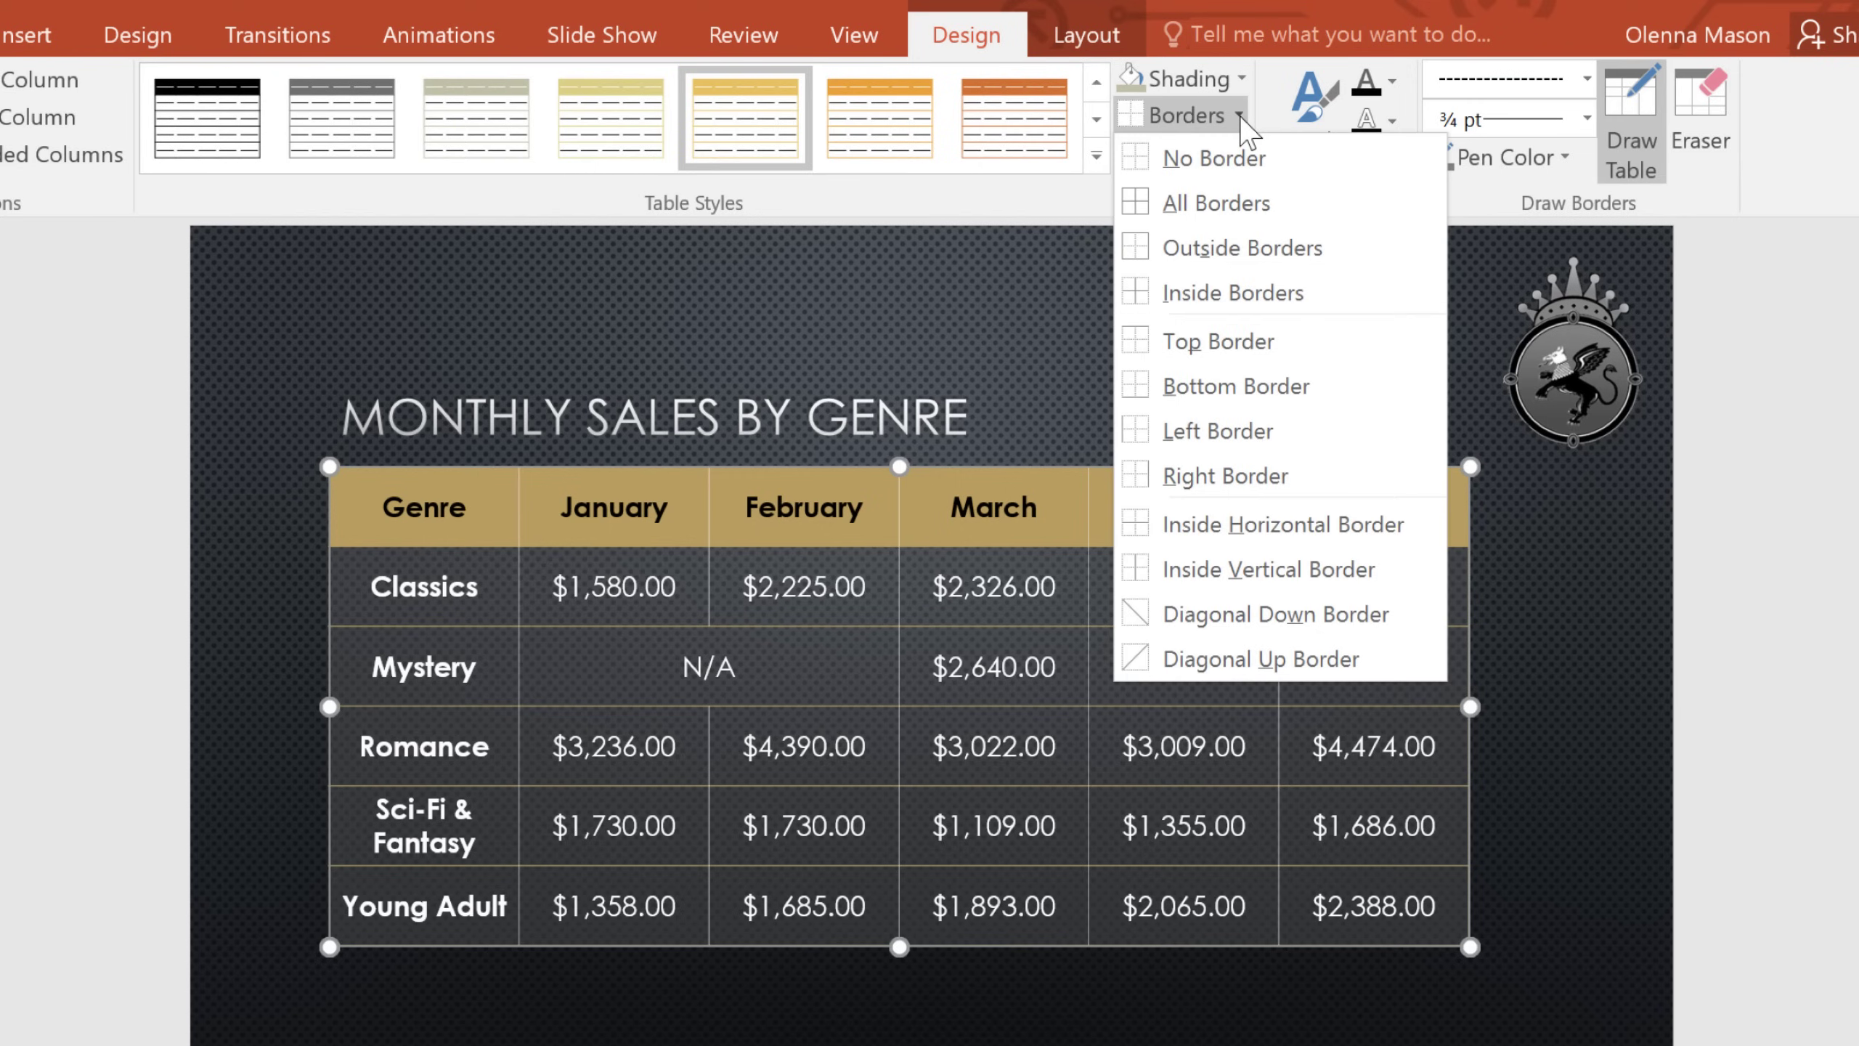
click(1232, 296)
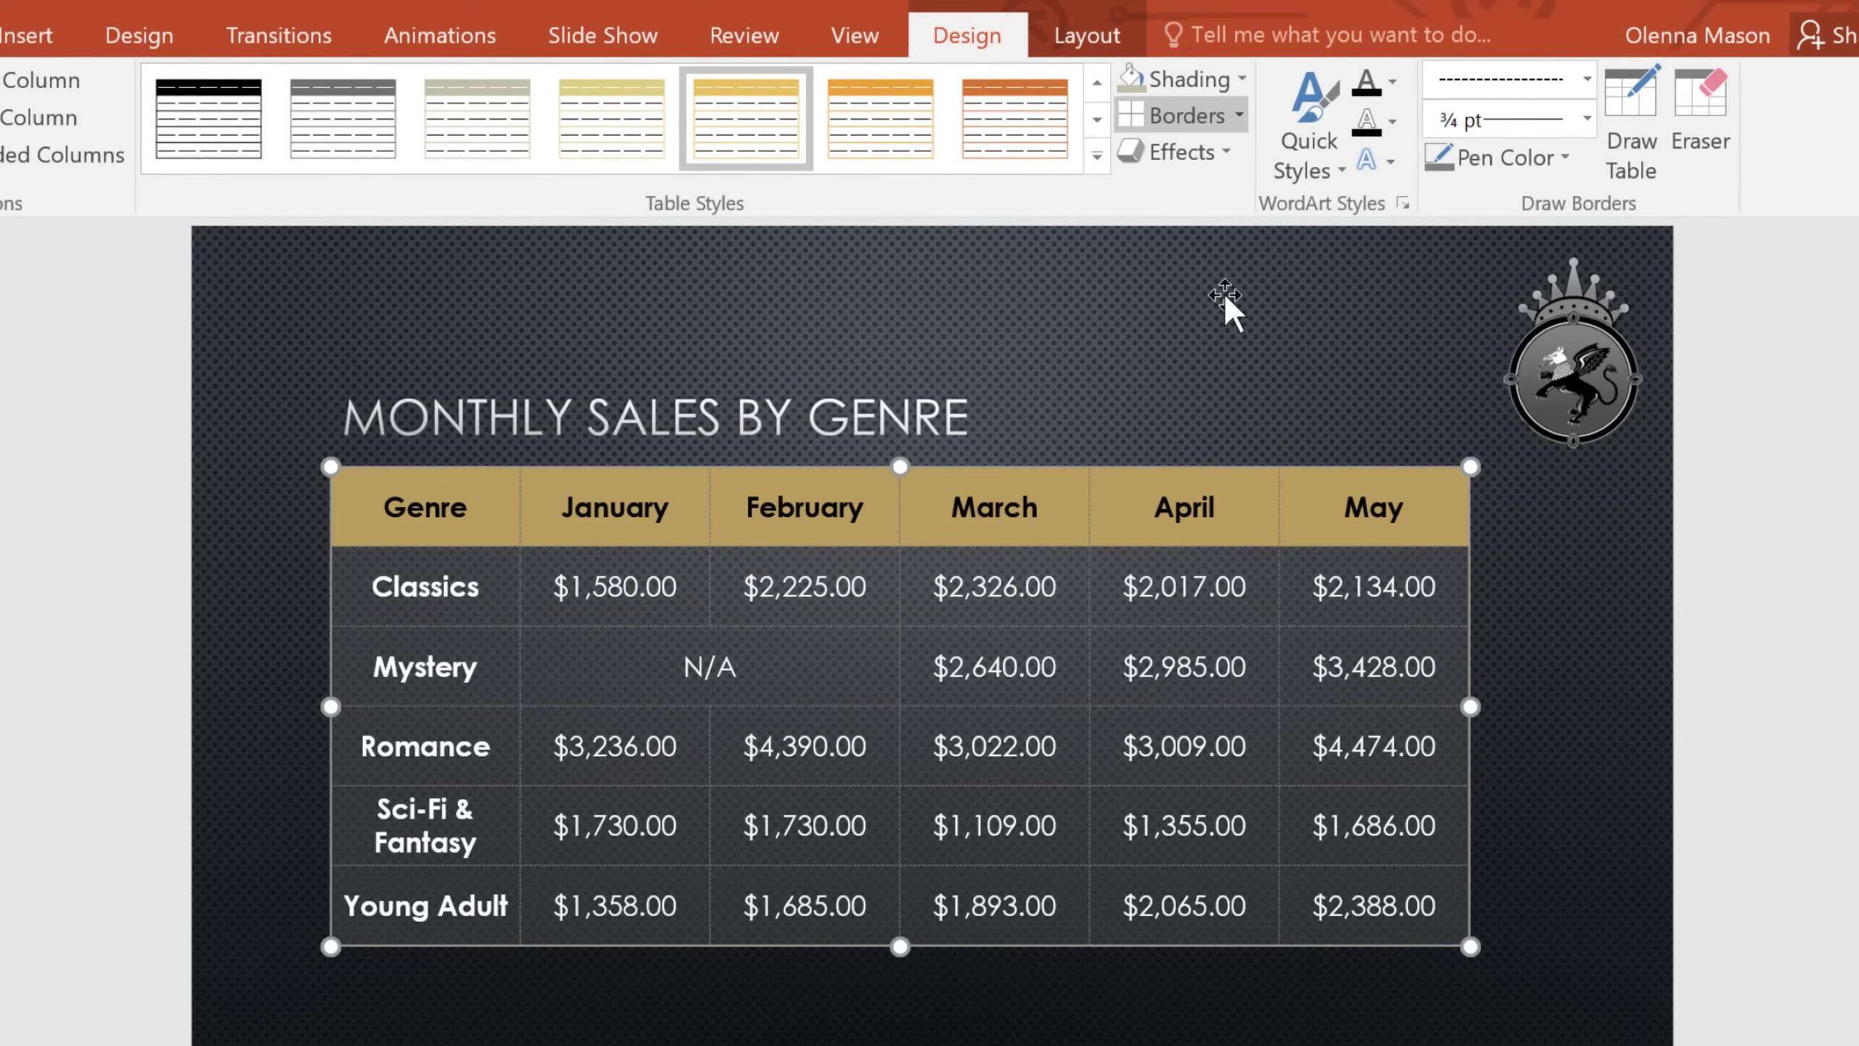
click(1227, 296)
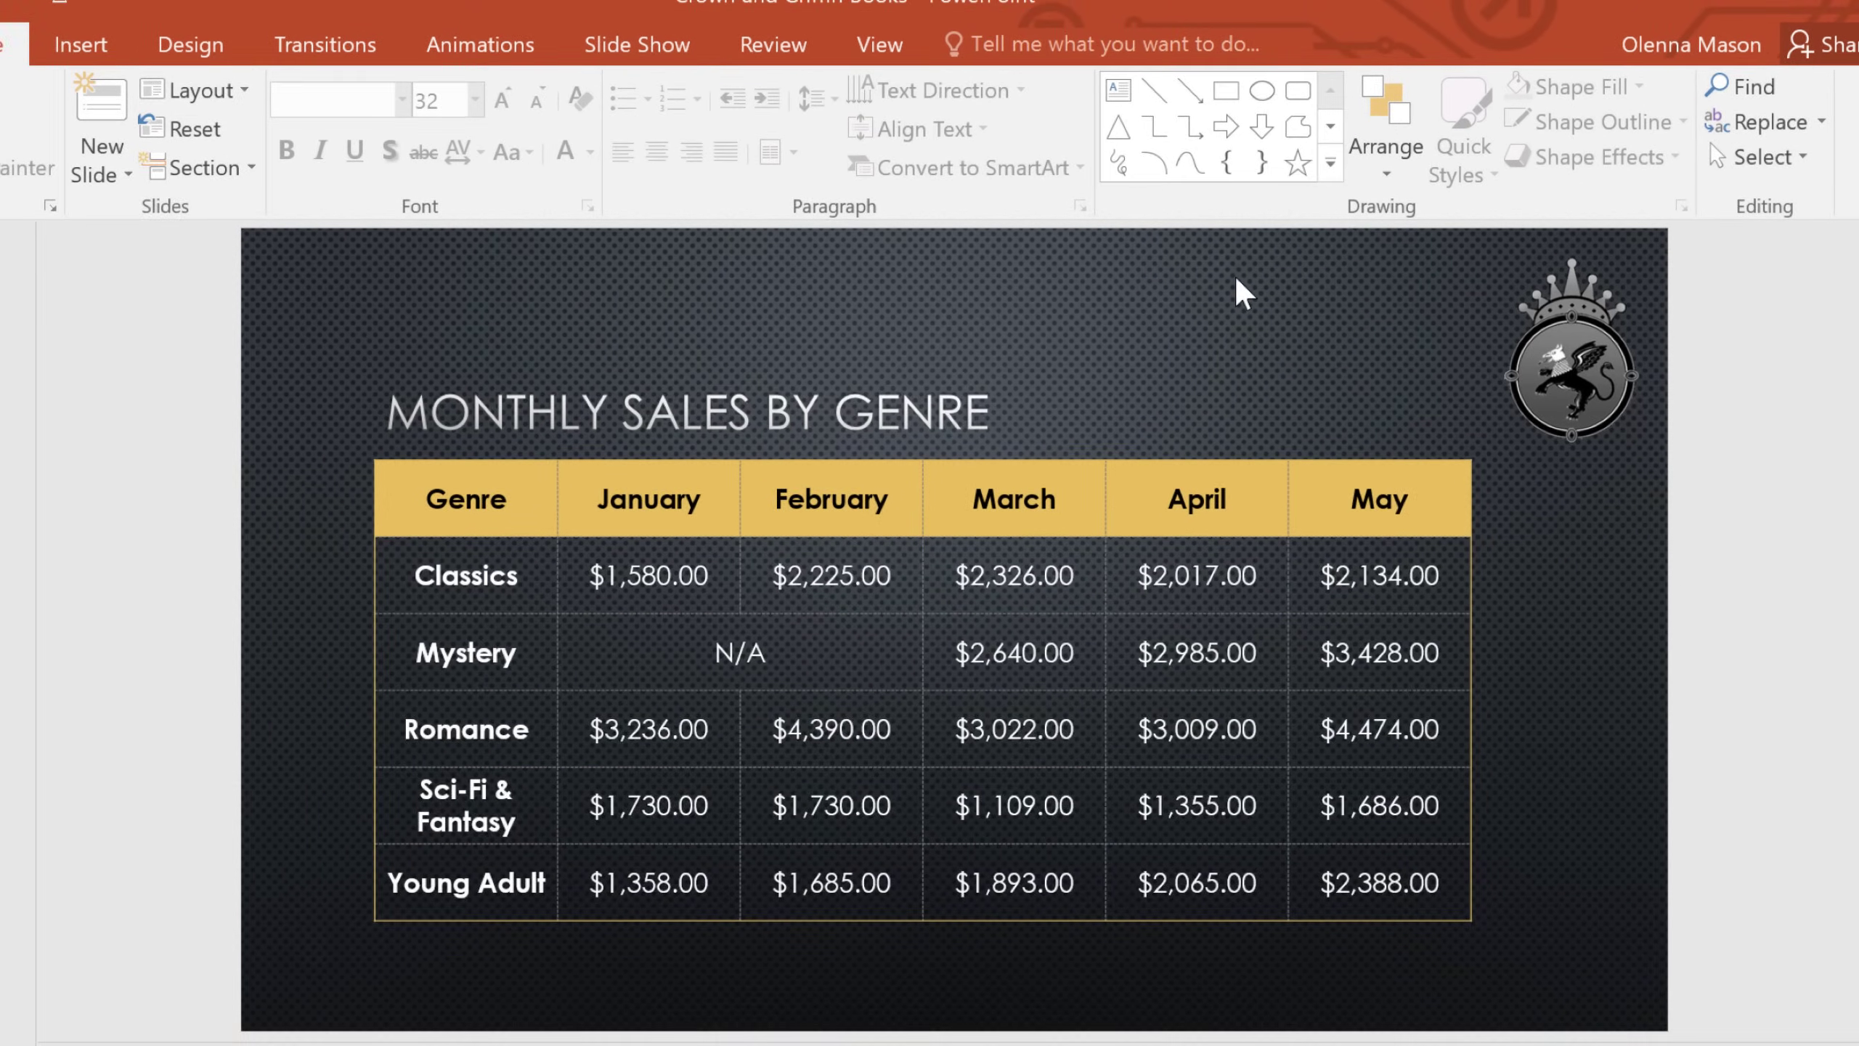